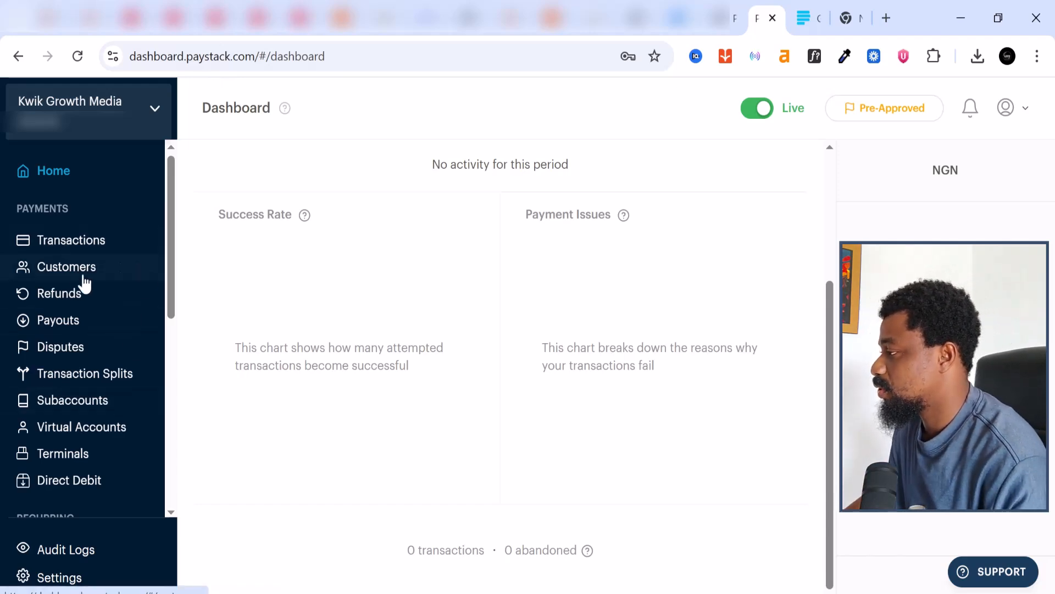
Go to Commerce > Products to list products like 'Facebook ADs training for mothers' and 'fACEEBOOK'
{"action": "scroll", "coordinate": [83, 267], "scroll_direction": "down", "scroll_amount": 3}
{"action": "scroll", "coordinate": [84, 272], "scroll_direction": "down", "scroll_amount": 2}
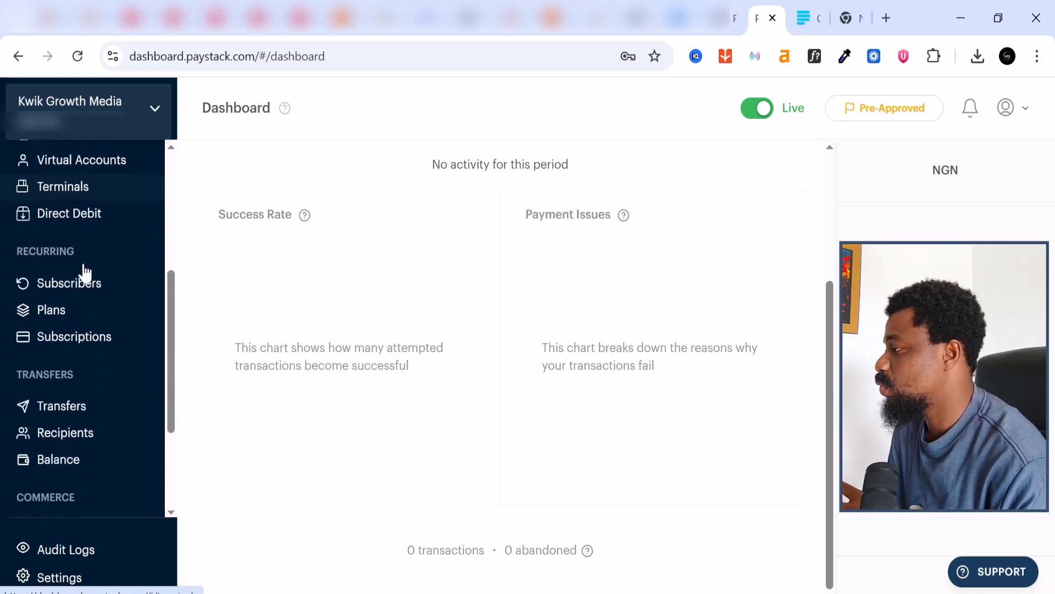
{"action": "scroll", "coordinate": [84, 272], "scroll_direction": "down", "scroll_amount": 2}
{"action": "scroll", "coordinate": [82, 271], "scroll_direction": "down", "scroll_amount": 2}
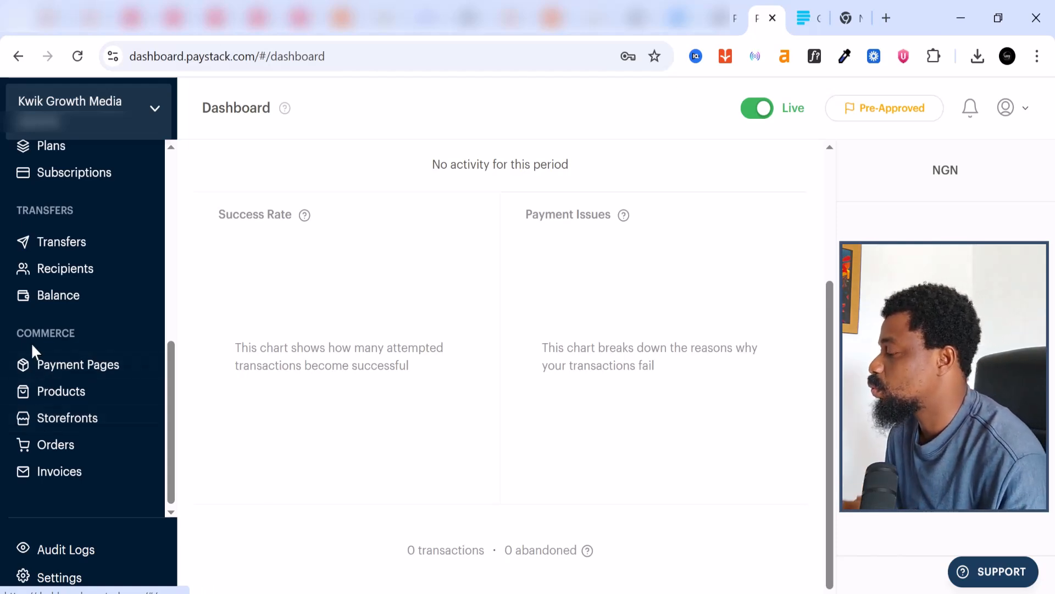
{"action": "left_click", "coordinate": [68, 398]}
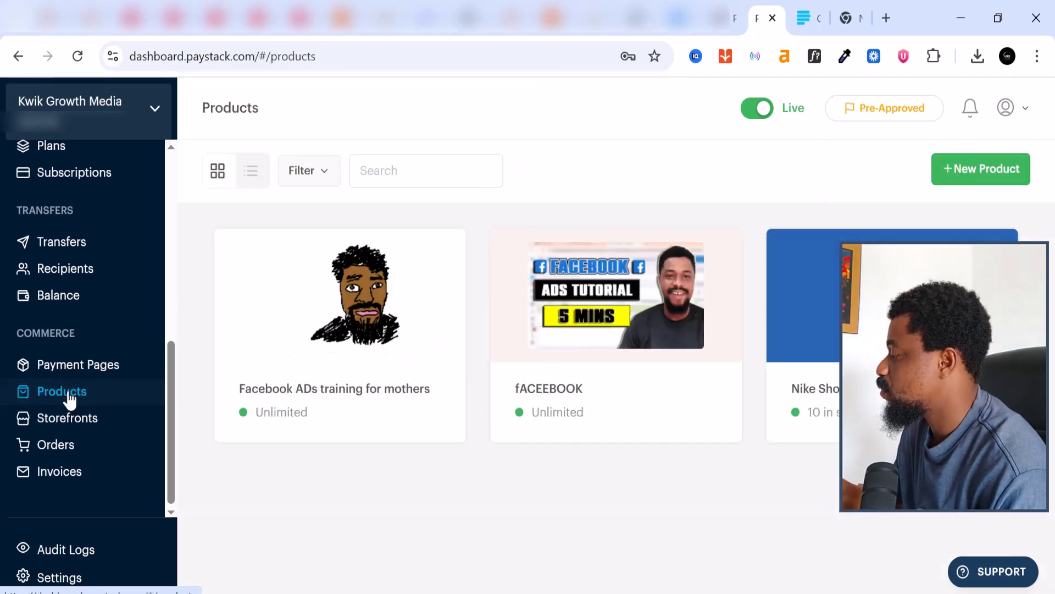
{"action": "mouse_move", "coordinate": [379, 294]}
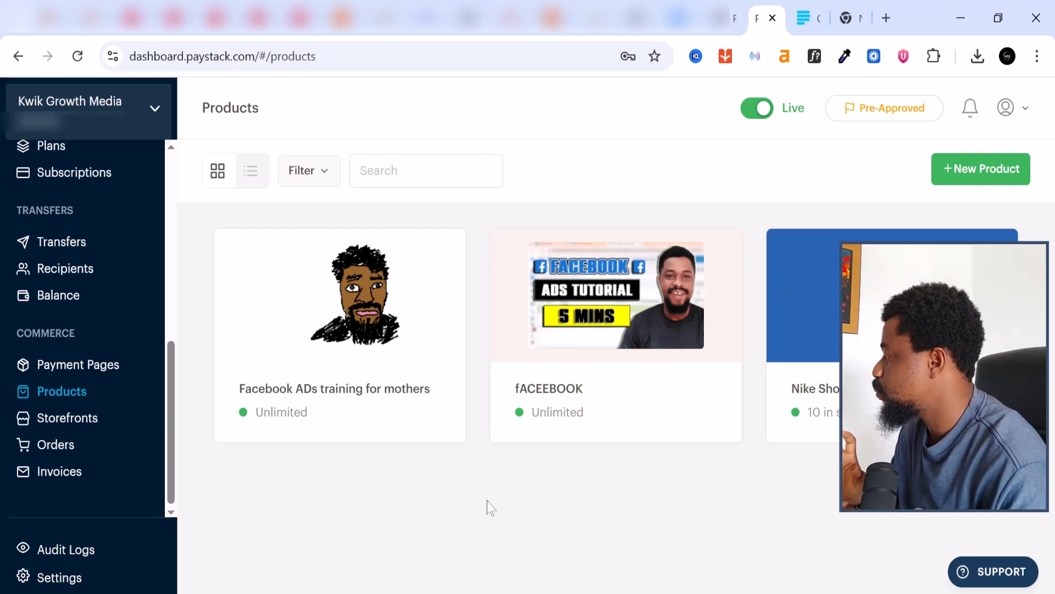
Start a new product named 'Funnel design Blueprint' with description 'this is a fine training'
{"action": "left_click", "coordinate": [973, 171]}
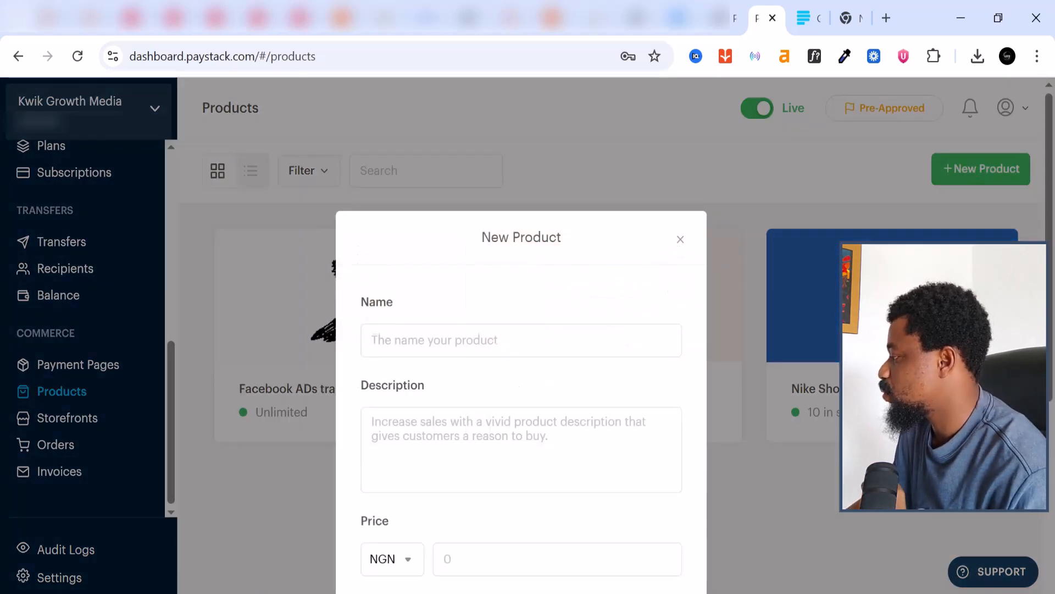
{"action": "scroll", "coordinate": [521, 330], "scroll_direction": "down", "scroll_amount": 1}
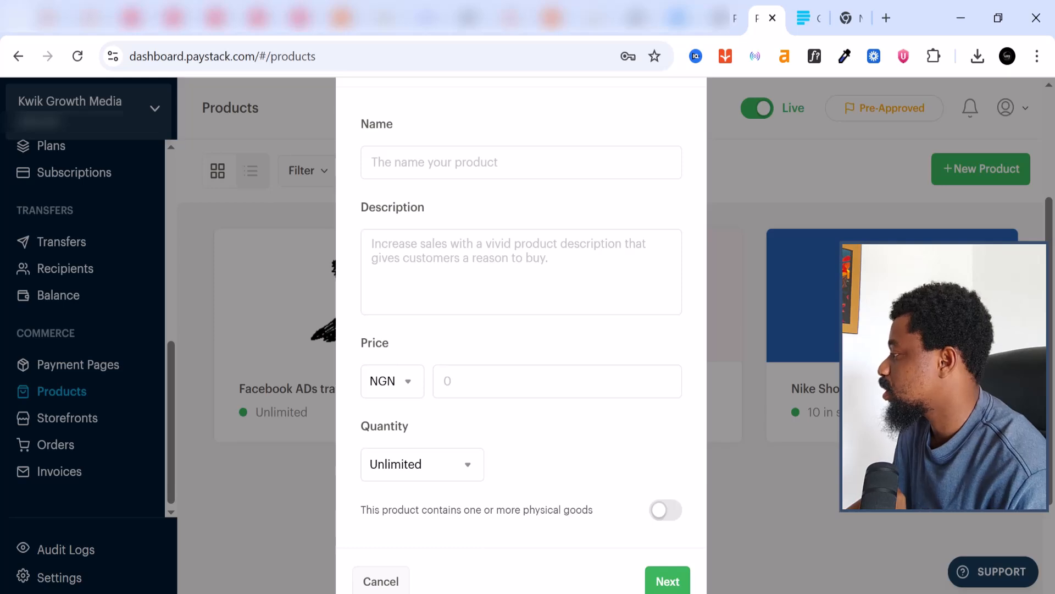
{"action": "left_click", "coordinate": [521, 163]}
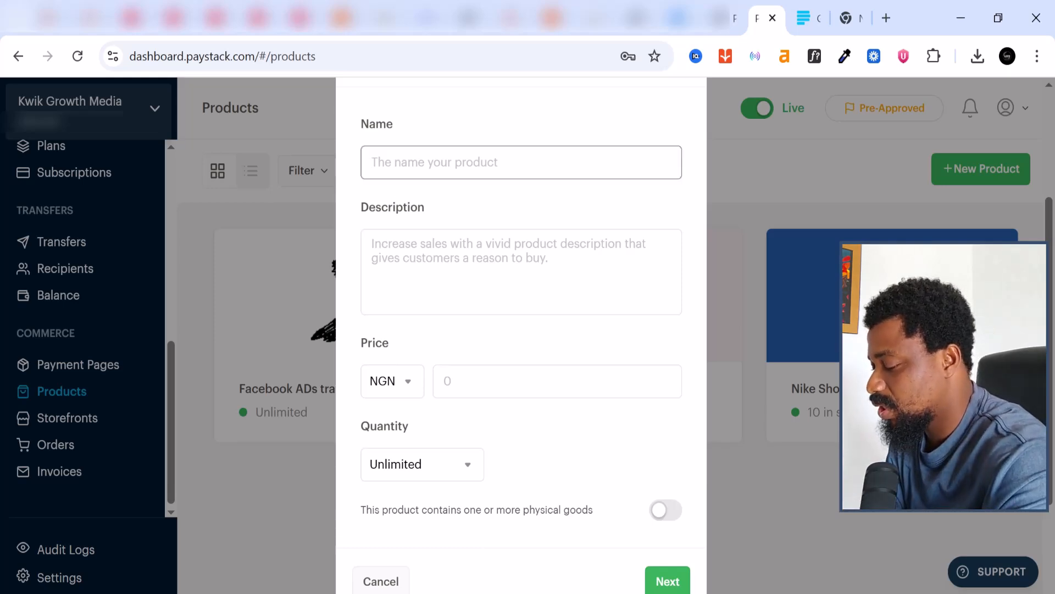
{"action": "type", "text": "Funnel desig"}
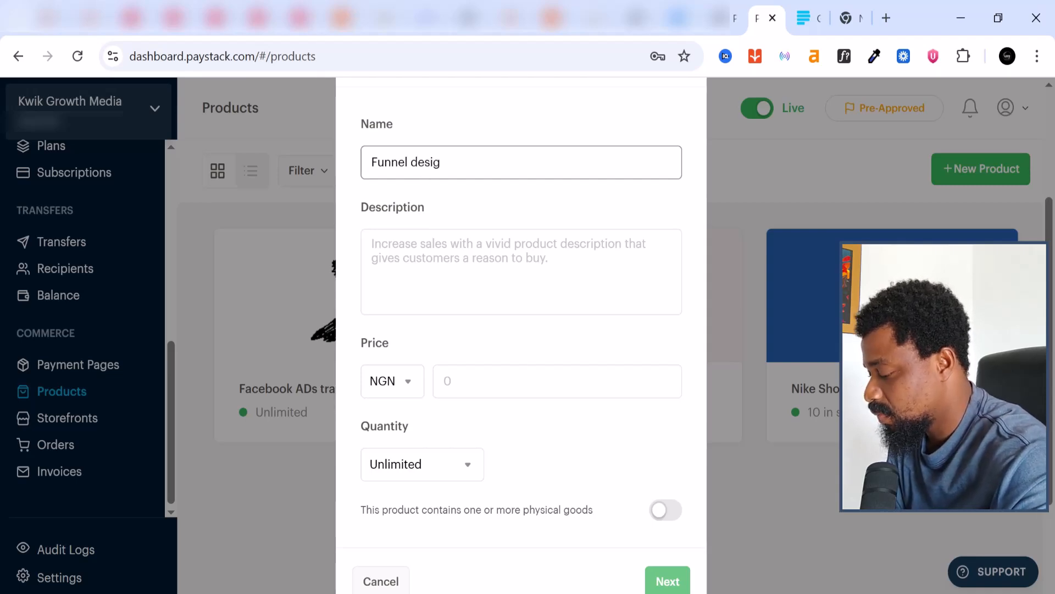
{"action": "type", "text": "n Bluep"}
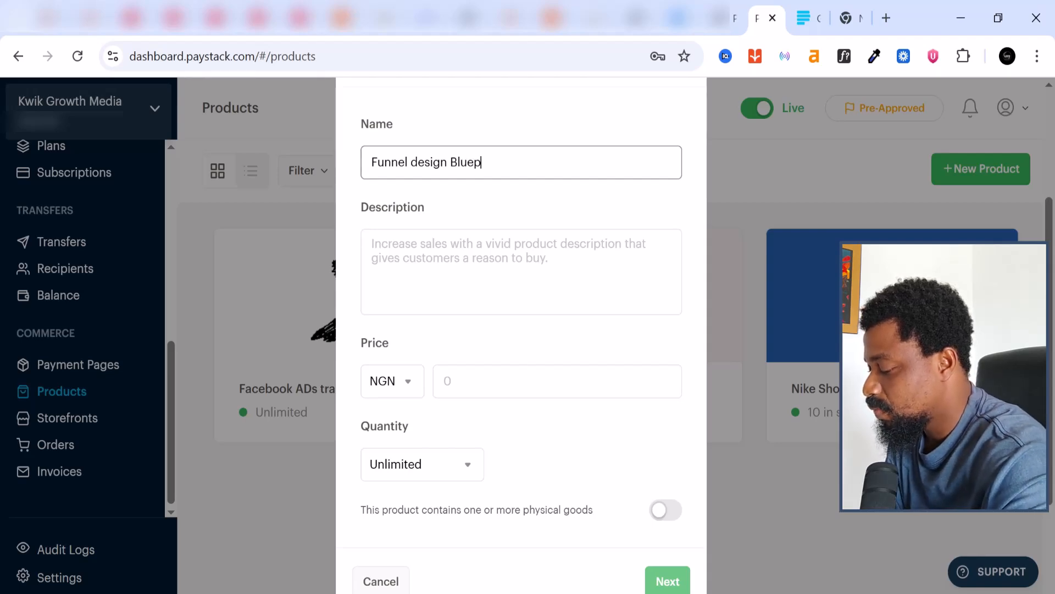
{"action": "type", "text": "rint"}
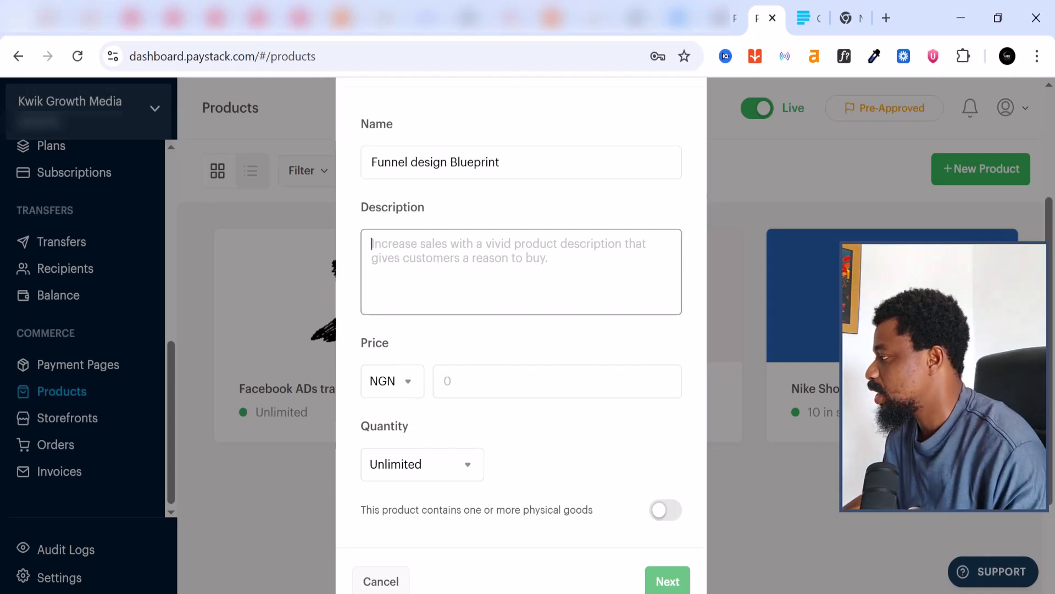
{"action": "left_click", "coordinate": [479, 238]}
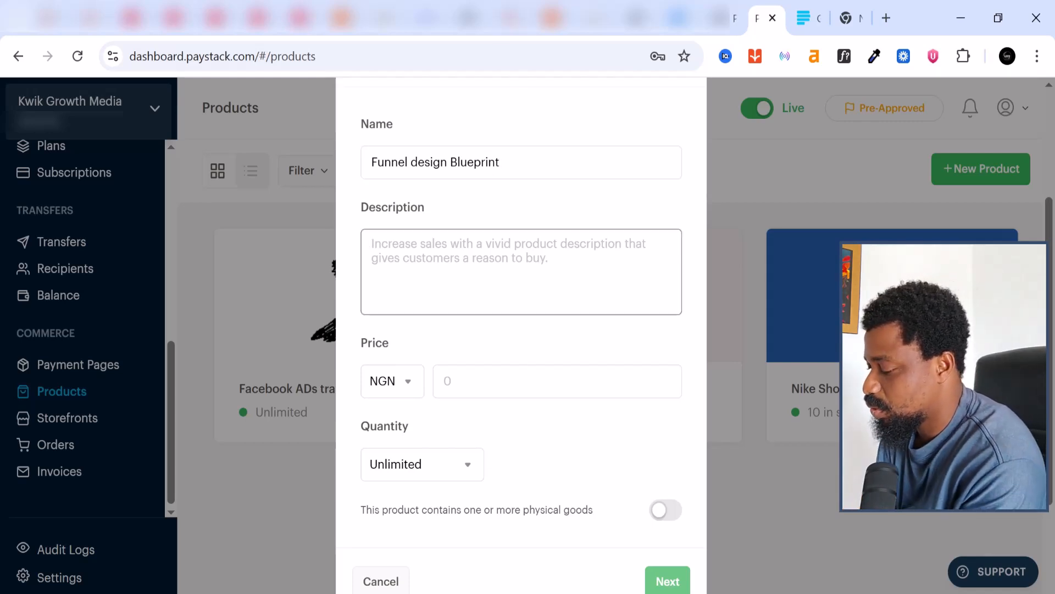
{"action": "type", "text": "this is a"}
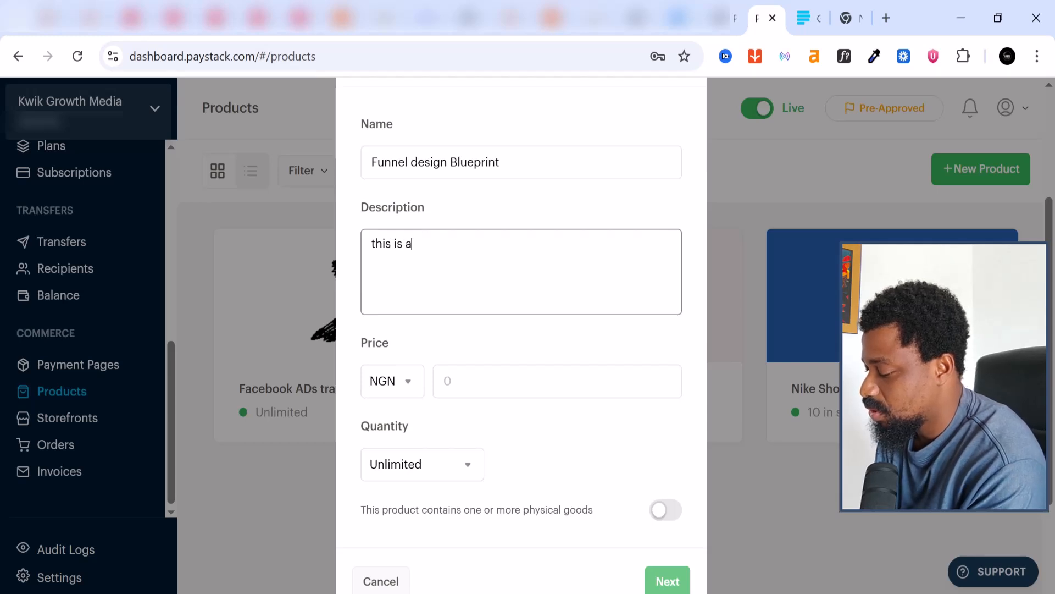
{"action": "type", "text": " fine "}
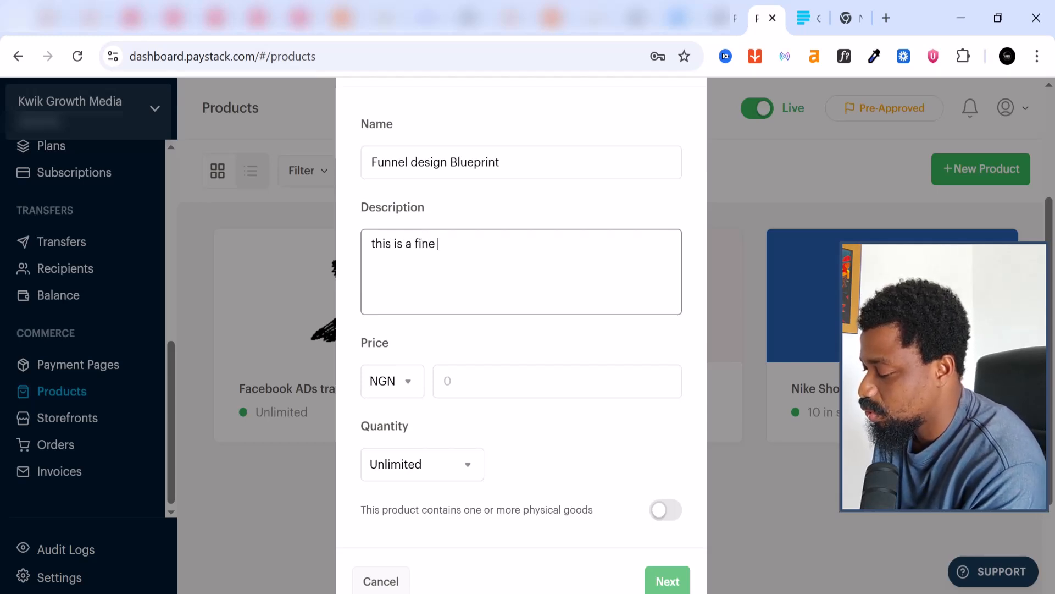
{"action": "type", "text": "trai"}
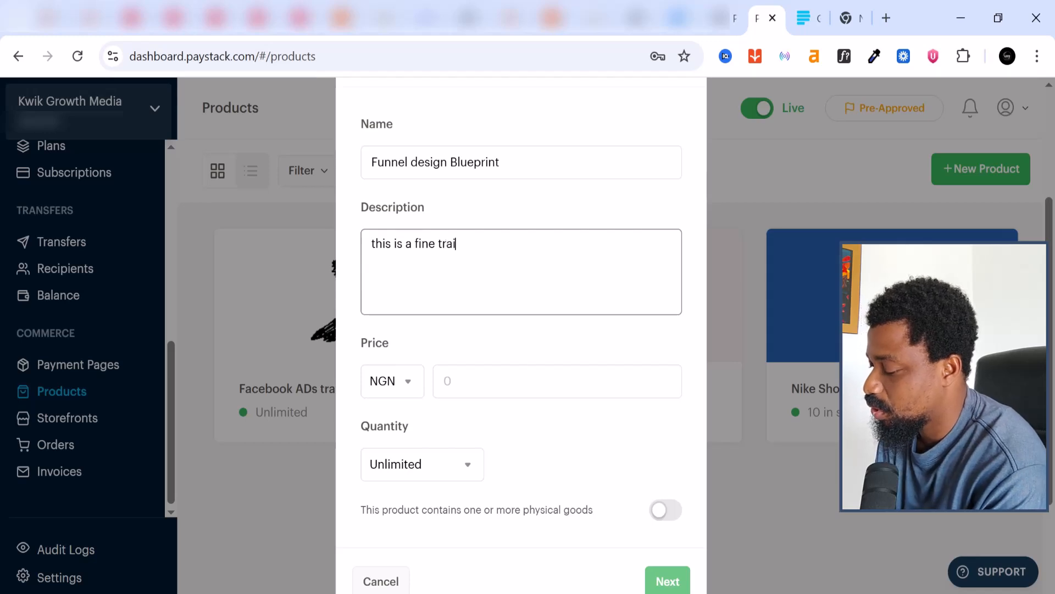
{"action": "type", "text": "ning"}
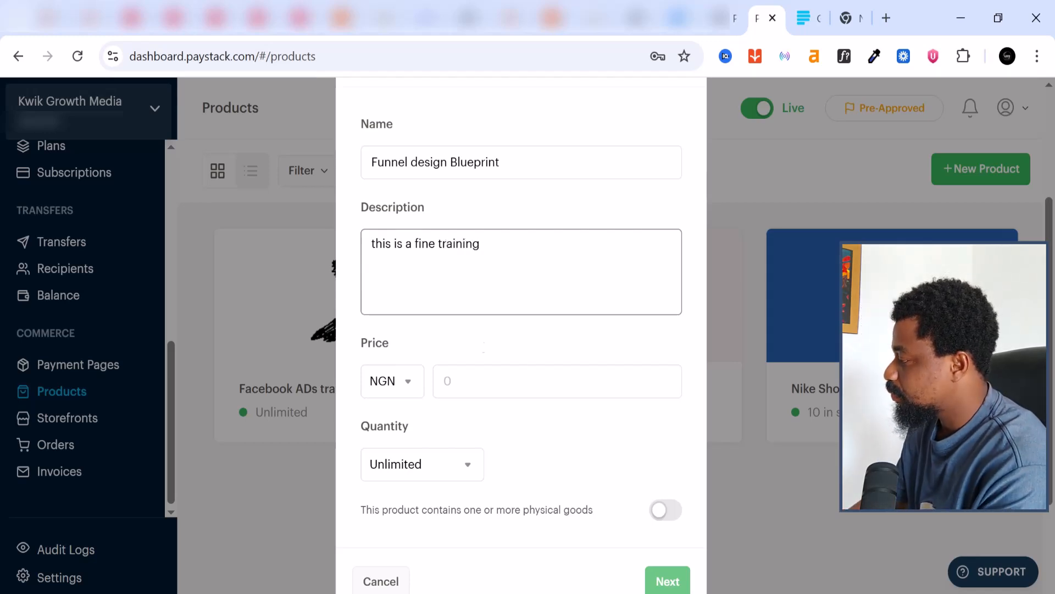
Set the product price to NGN 150 and keep quantity Unlimited
{"action": "left_click", "coordinate": [448, 381]}
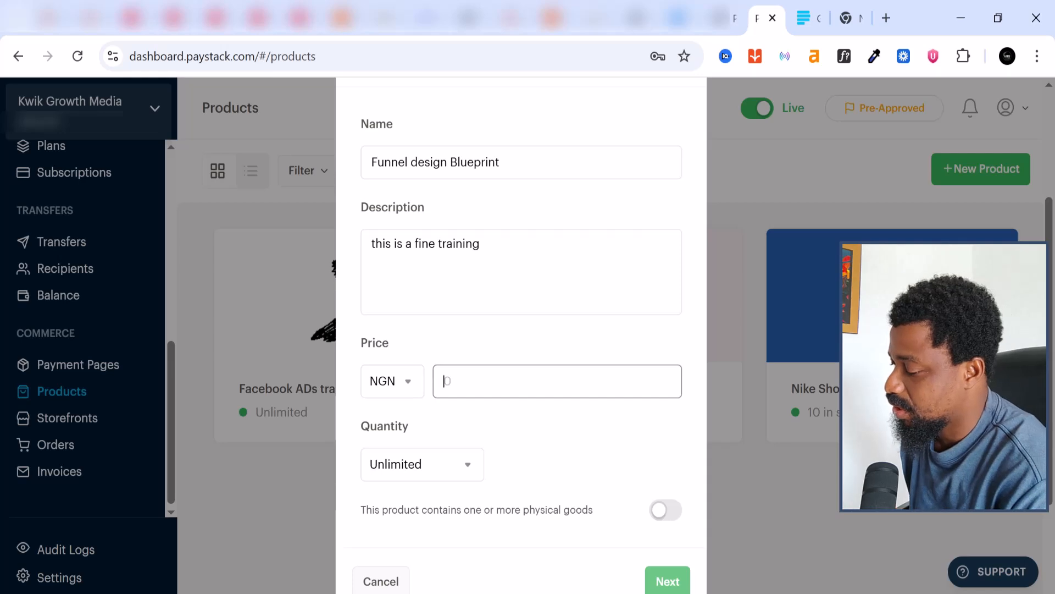
{"action": "type", "text": "150"}
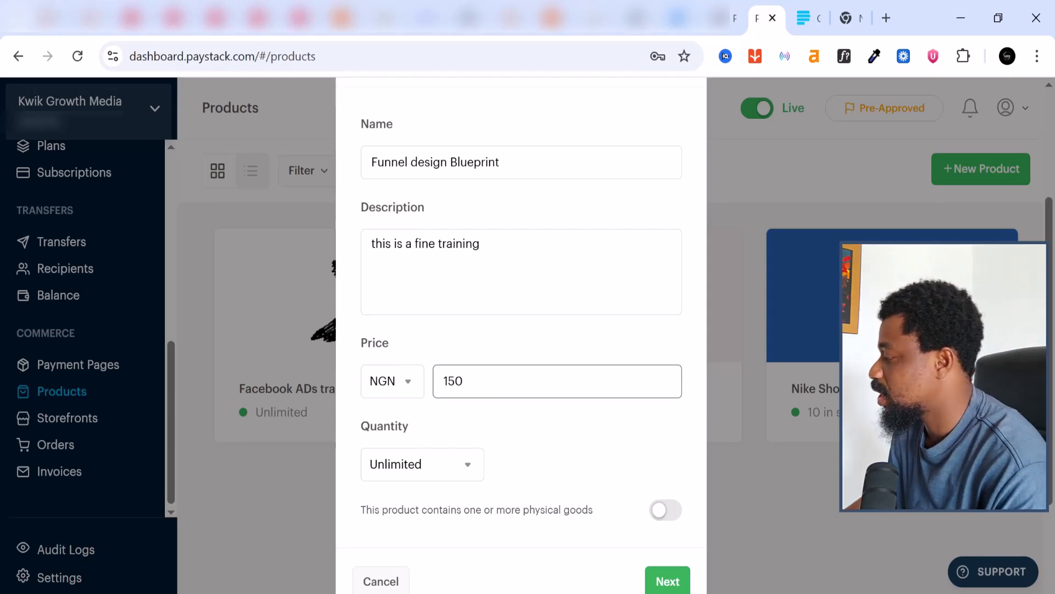
{"action": "scroll", "coordinate": [431, 542], "scroll_direction": "down", "scroll_amount": 2}
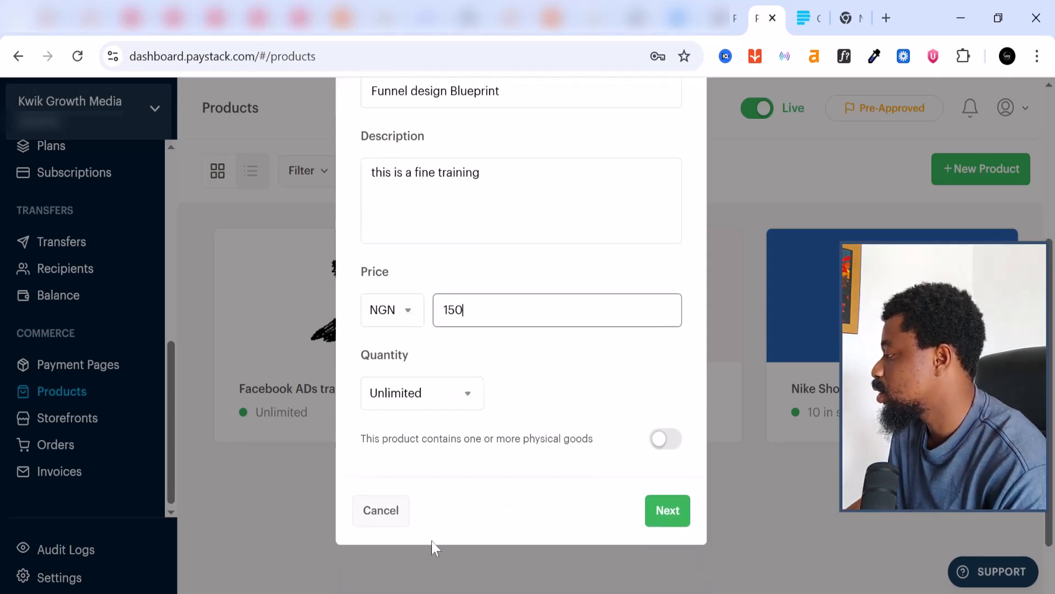
{"action": "left_click", "coordinate": [427, 382]}
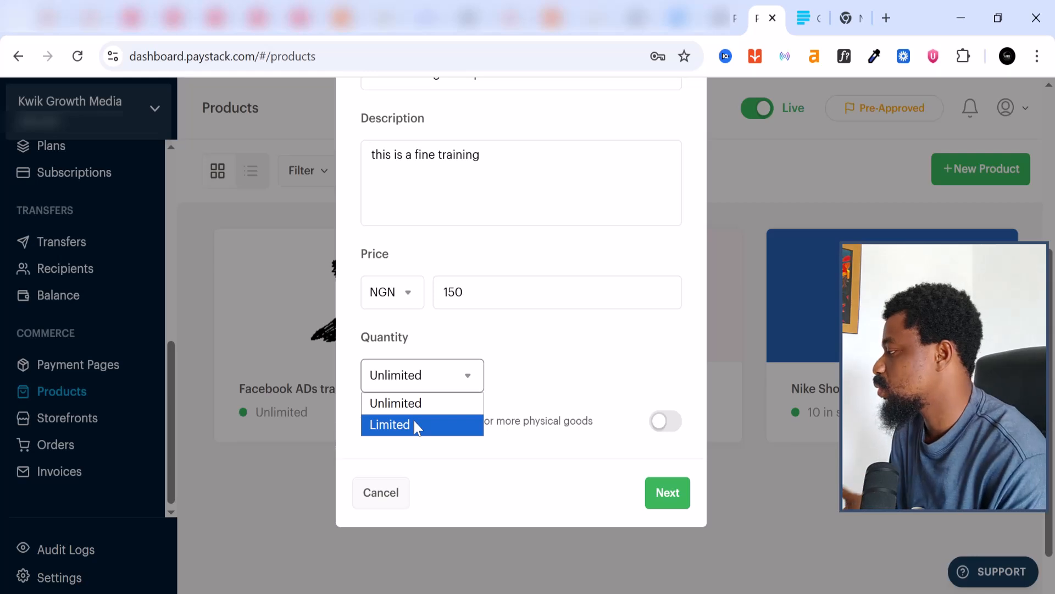
{"action": "left_click", "coordinate": [434, 375]}
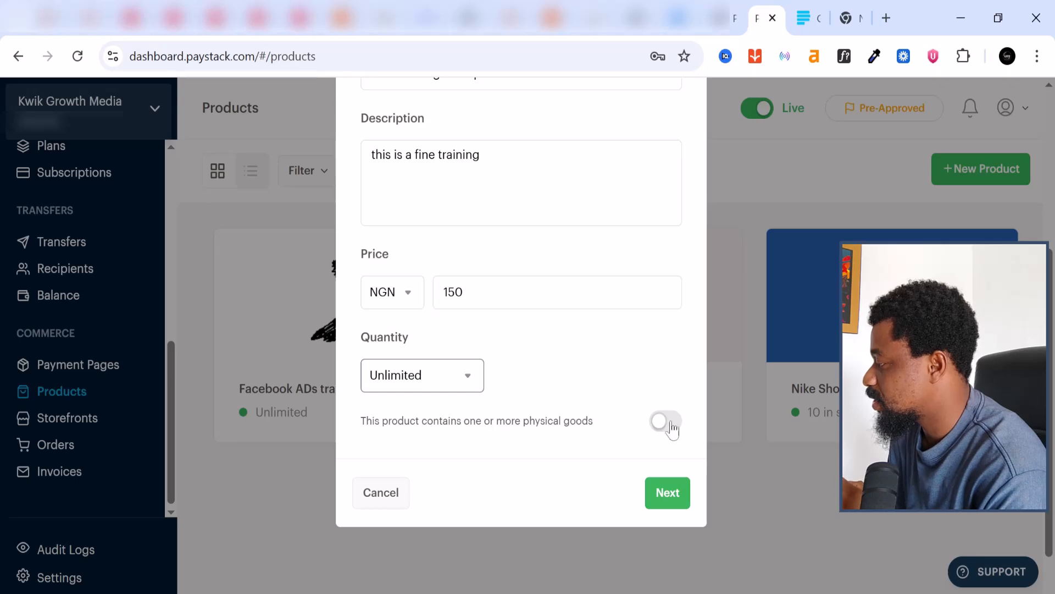
{"action": "scroll", "coordinate": [566, 418], "scroll_direction": "up", "scroll_amount": 2}
{"action": "scroll", "coordinate": [563, 417], "scroll_direction": "up", "scroll_amount": 2}
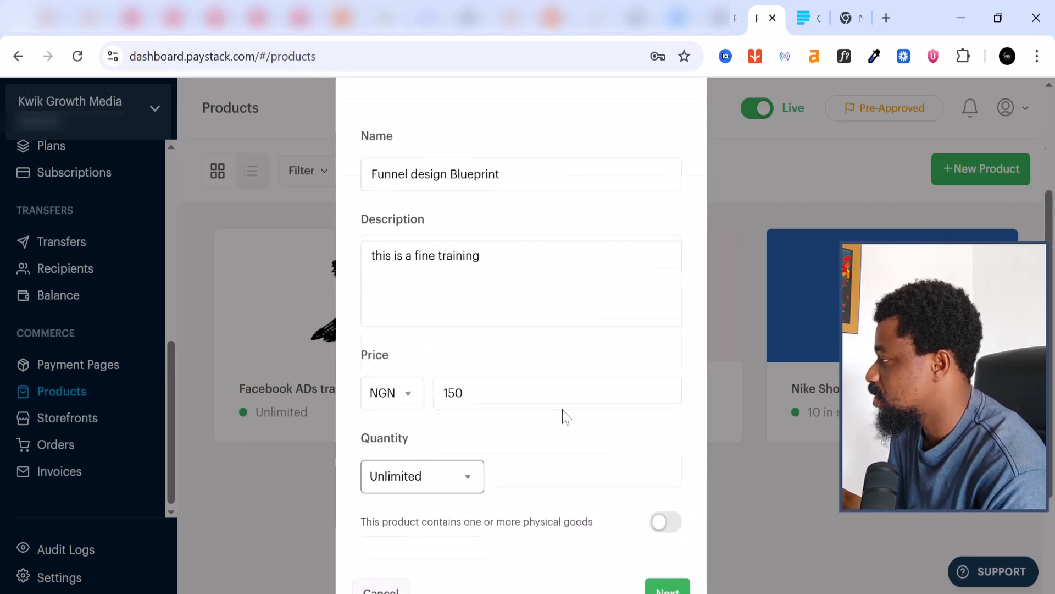
{"action": "scroll", "coordinate": [582, 431], "scroll_direction": "down", "scroll_amount": 4}
Create the product and upload Icon (1) from Downloads as its media image
{"action": "left_click", "coordinate": [670, 446]}
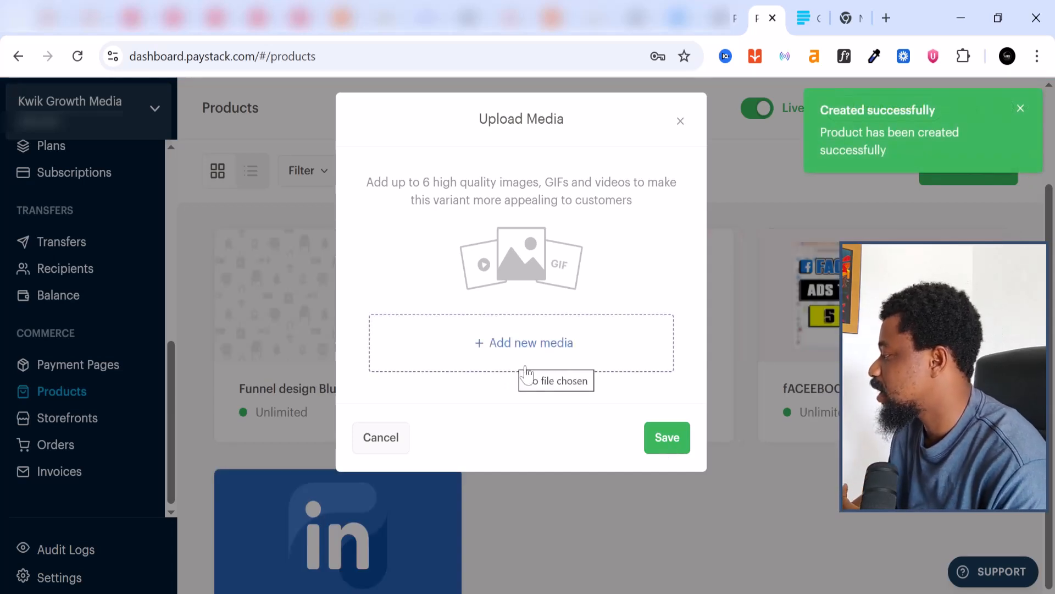
{"action": "left_click", "coordinate": [509, 354]}
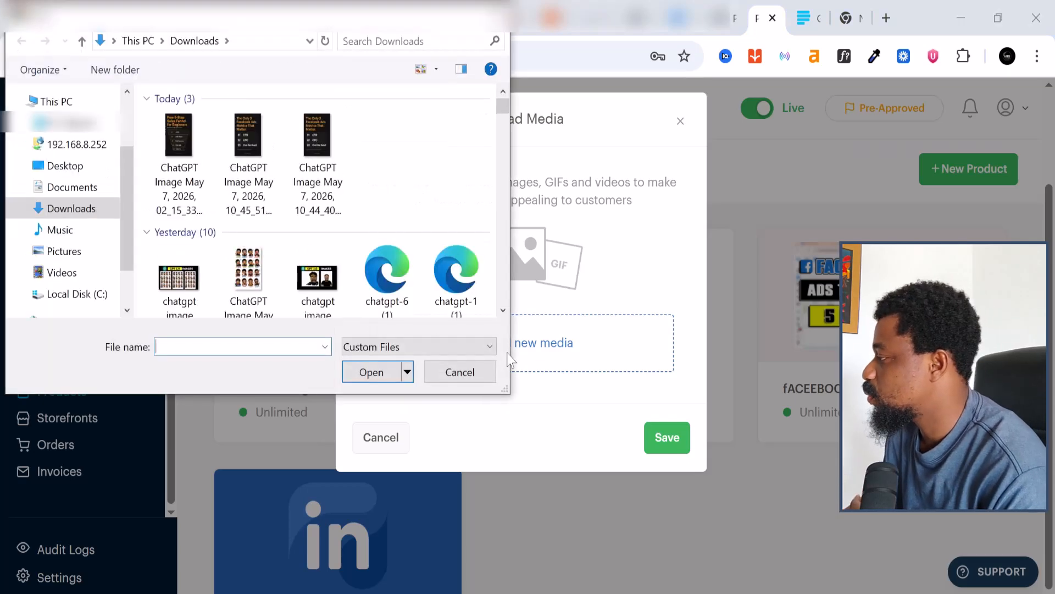
{"action": "scroll", "coordinate": [407, 228], "scroll_direction": "down", "scroll_amount": 3}
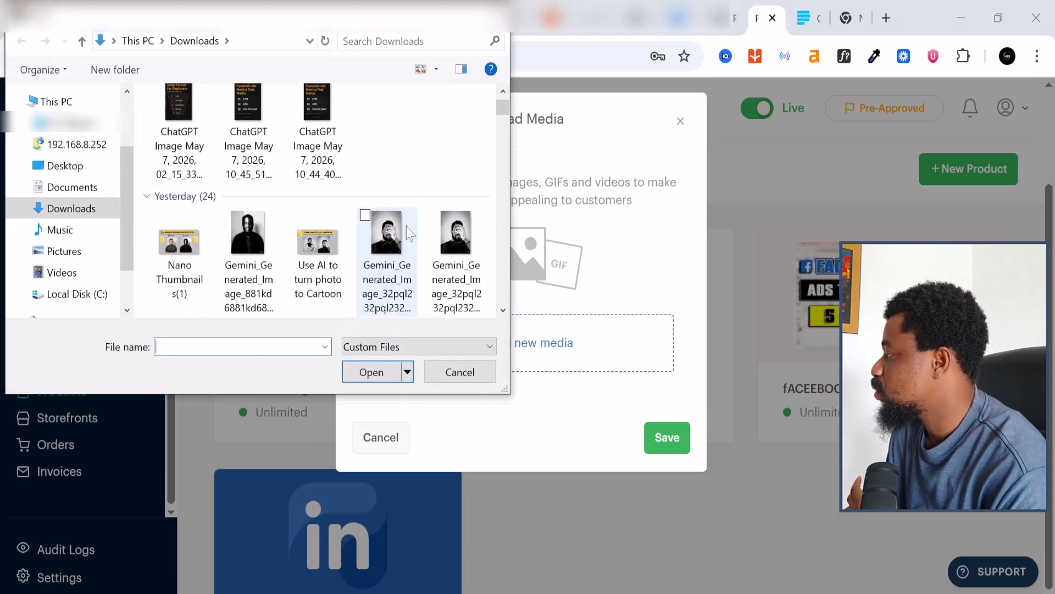
{"action": "scroll", "coordinate": [407, 226], "scroll_direction": "down", "scroll_amount": 2}
{"action": "left_click", "coordinate": [317, 126]}
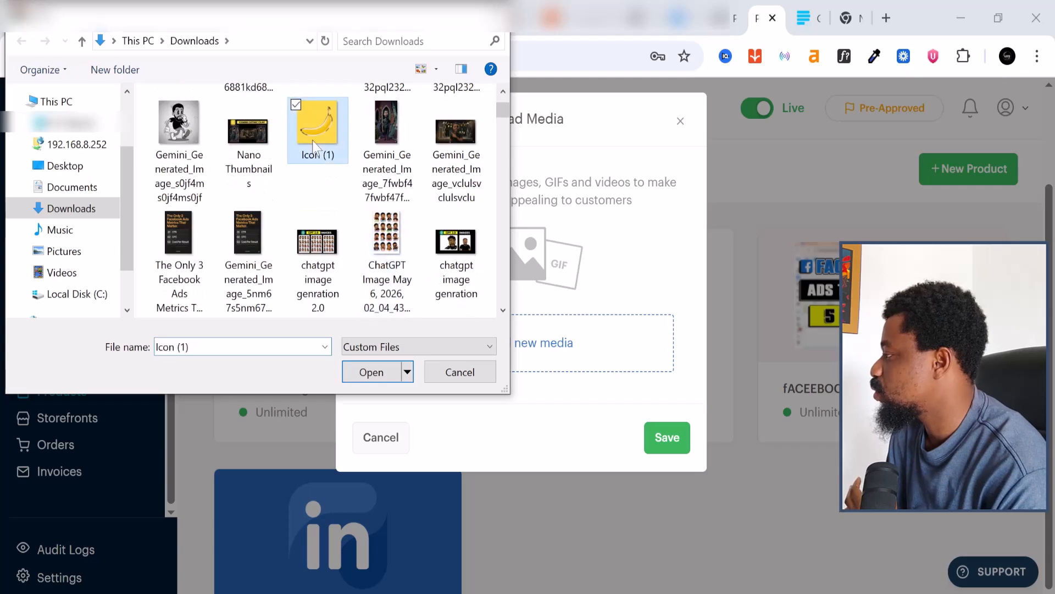
{"action": "left_click", "coordinate": [371, 372]}
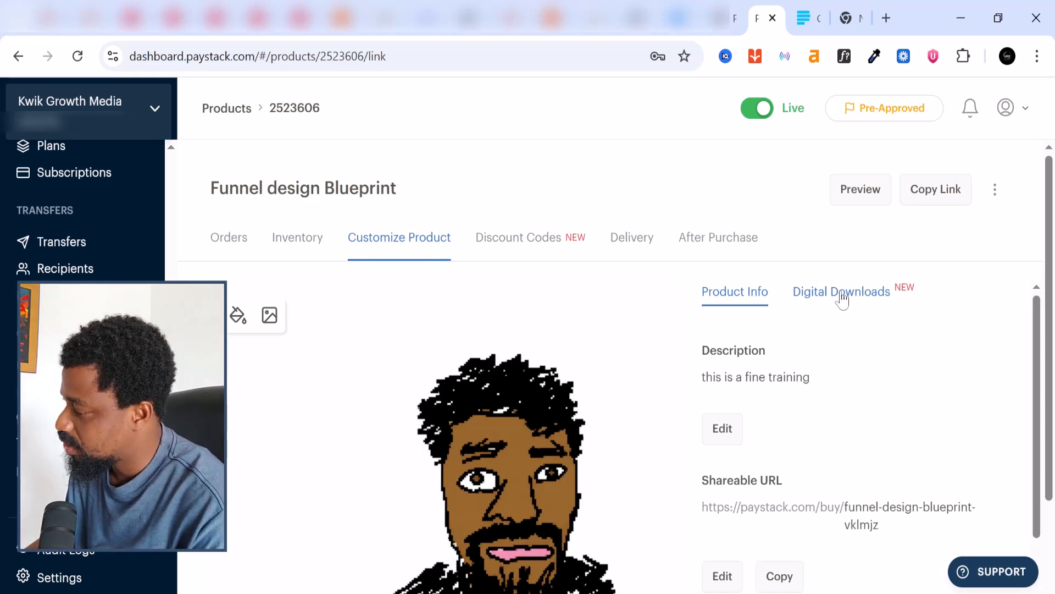
{"action": "scroll", "coordinate": [842, 302], "scroll_direction": "down", "scroll_amount": 2}
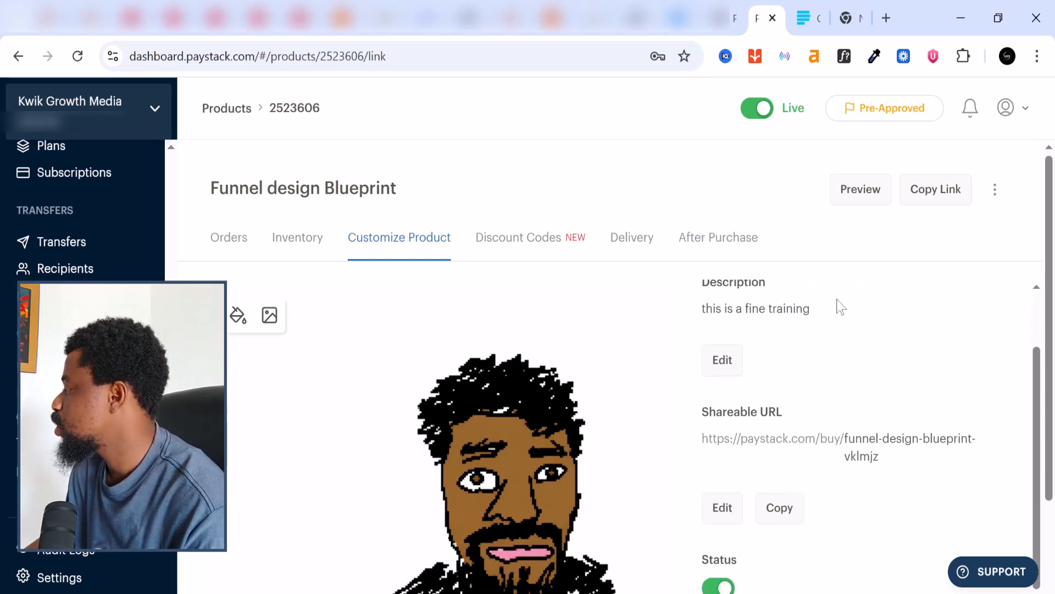
{"action": "scroll", "coordinate": [841, 305], "scroll_direction": "down", "scroll_amount": 2}
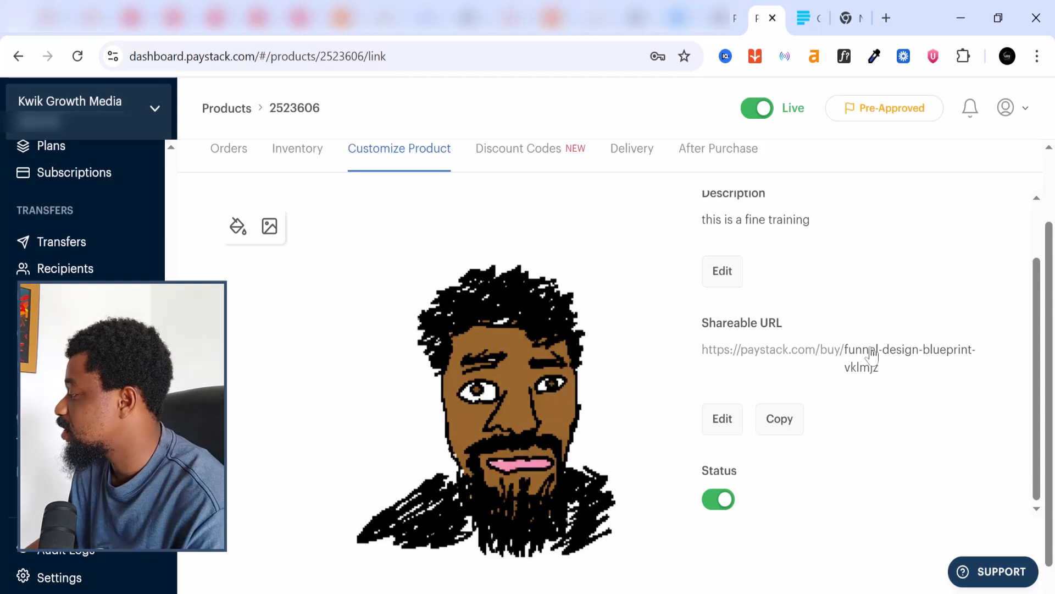
{"action": "scroll", "coordinate": [871, 355], "scroll_direction": "down", "scroll_amount": 1}
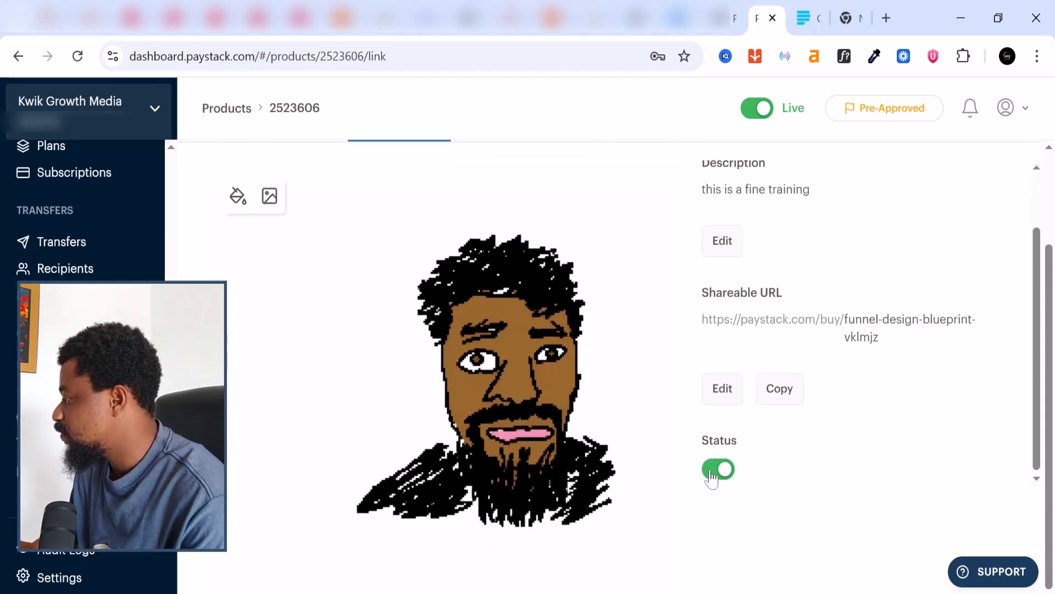
{"action": "scroll", "coordinate": [713, 476], "scroll_direction": "up", "scroll_amount": 2}
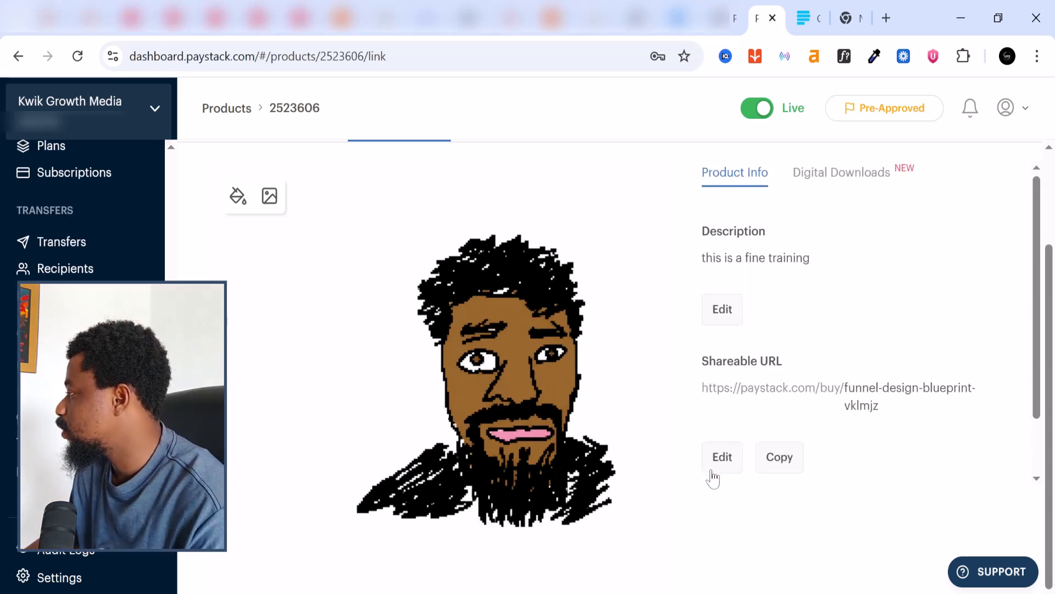
{"action": "scroll", "coordinate": [813, 405], "scroll_direction": "up", "scroll_amount": 2}
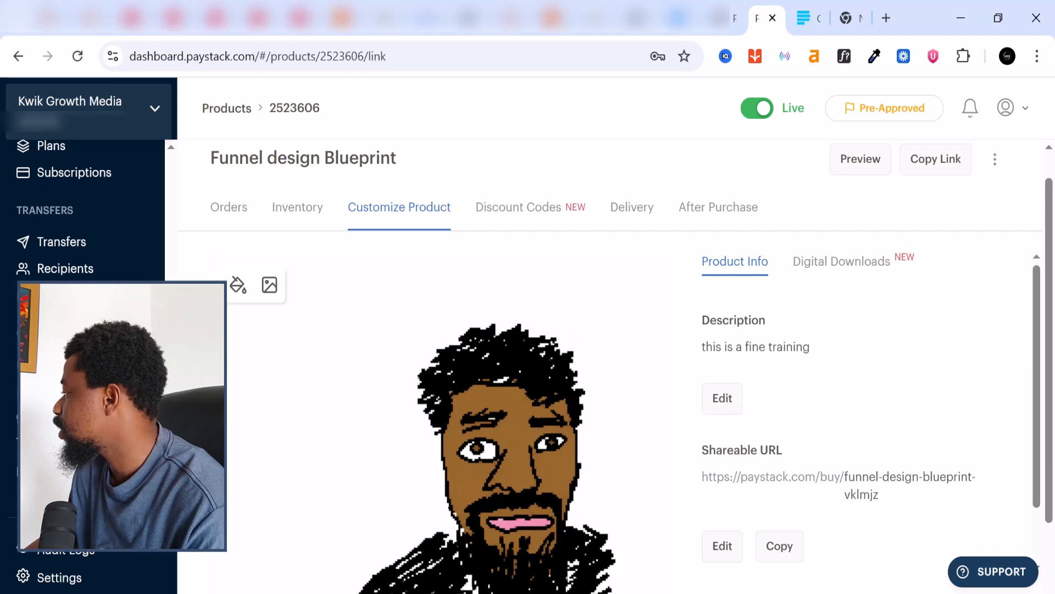
{"action": "scroll", "coordinate": [784, 355], "scroll_direction": "down", "scroll_amount": 2}
{"action": "scroll", "coordinate": [785, 355], "scroll_direction": "up", "scroll_amount": 2}
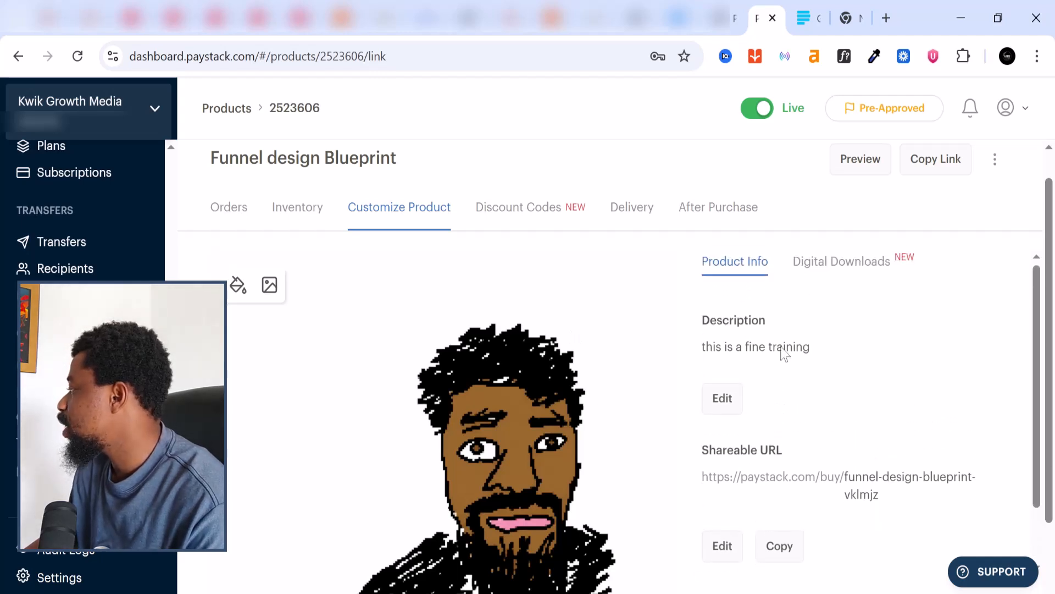
Upload 'ChatGPT Image May 7, 2026, 02_15_33 PM.png' as the product's digital download
{"action": "left_click", "coordinate": [857, 278]}
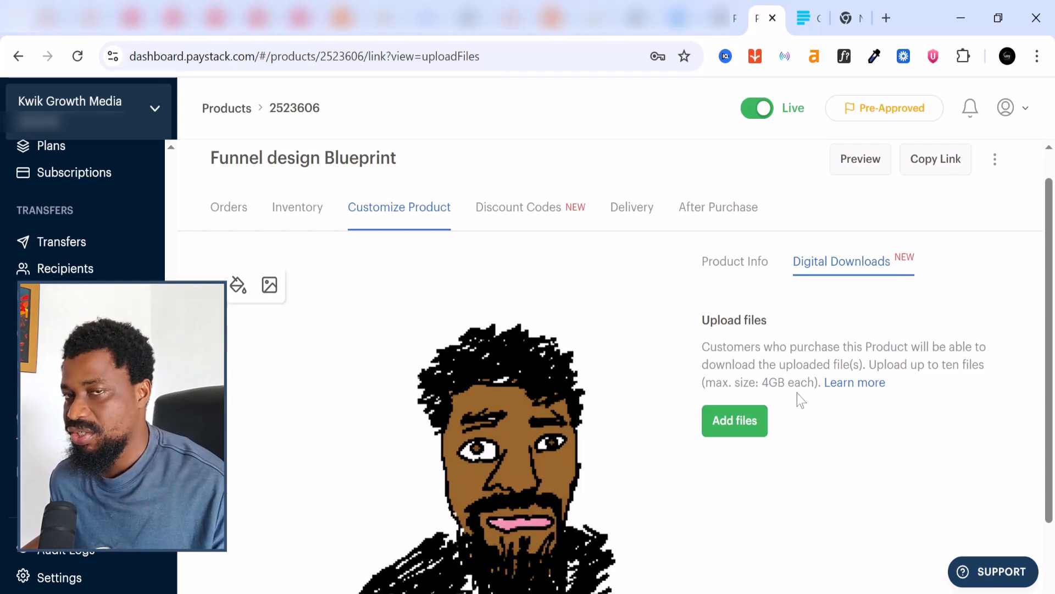
{"action": "left_click", "coordinate": [748, 428]}
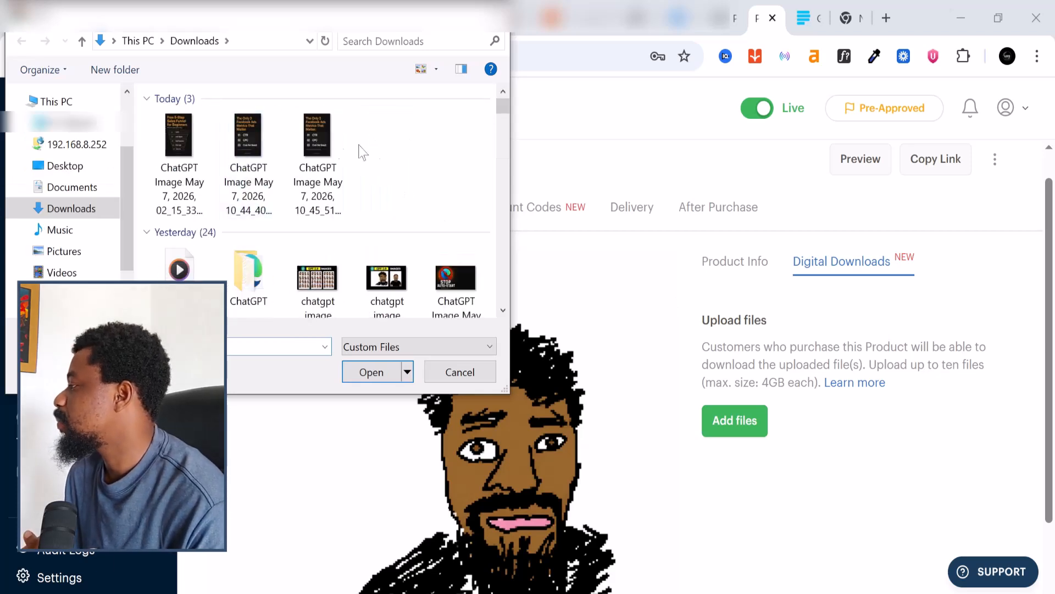
{"action": "left_click", "coordinate": [198, 160]}
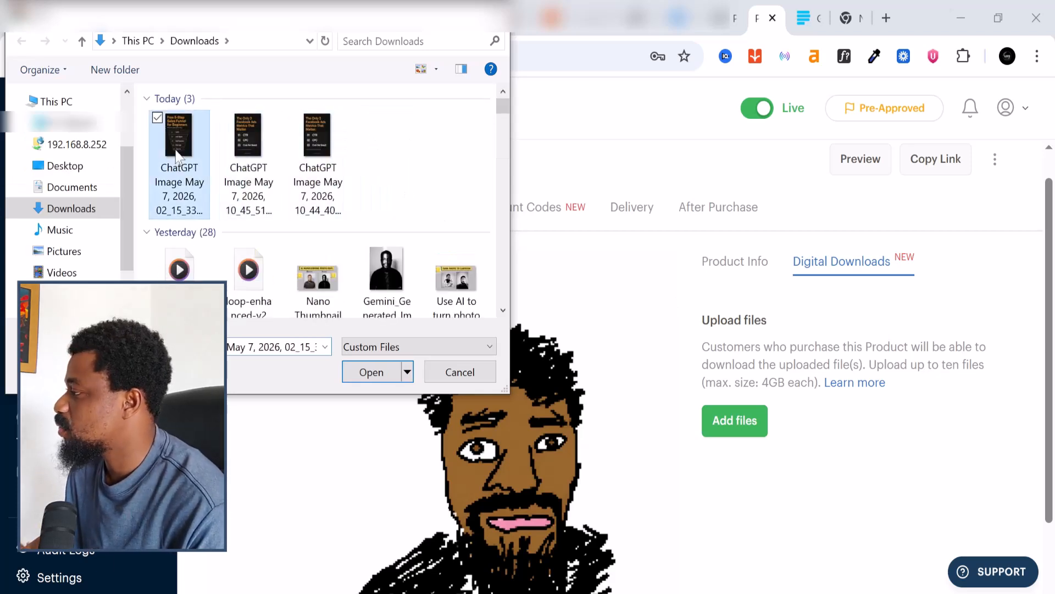
{"action": "left_click", "coordinate": [366, 372]}
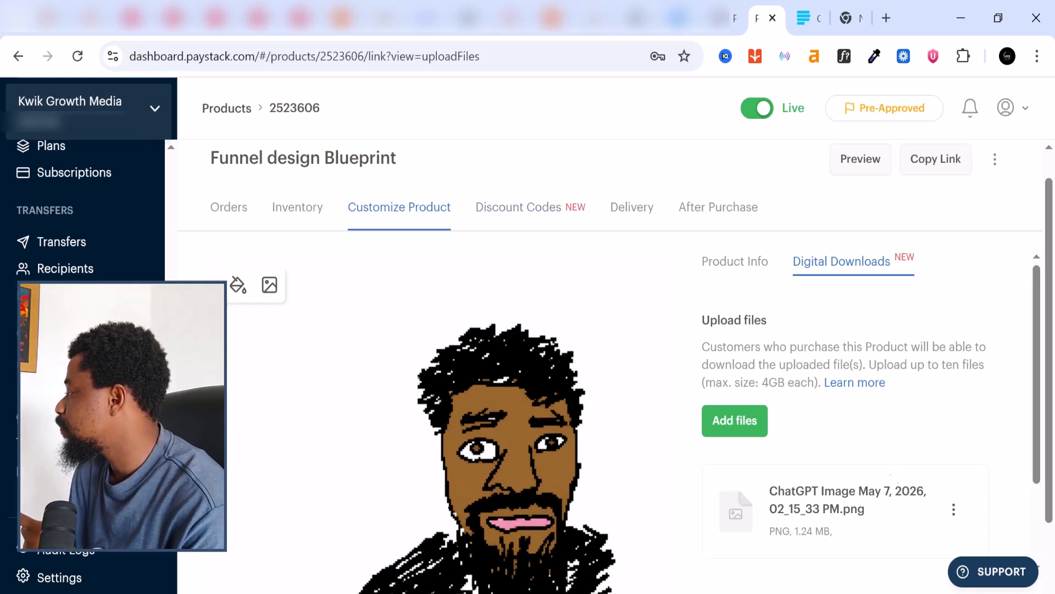
Enable download link expiry at 20 days, then turn expiry off so links never expire
{"action": "scroll", "coordinate": [891, 547], "scroll_direction": "down", "scroll_amount": 2}
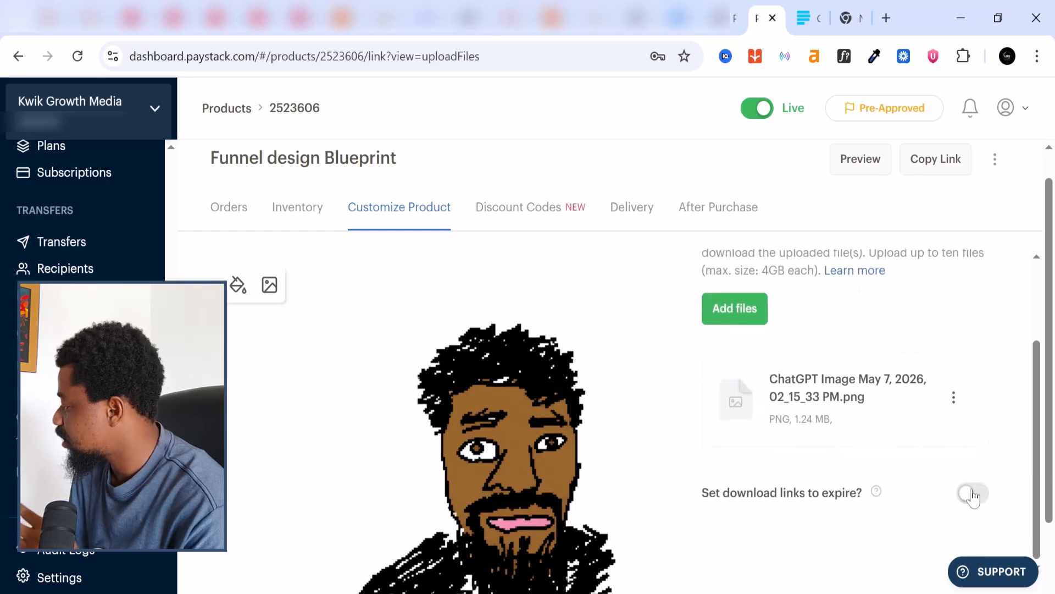
{"action": "scroll", "coordinate": [982, 497], "scroll_direction": "down", "scroll_amount": 2}
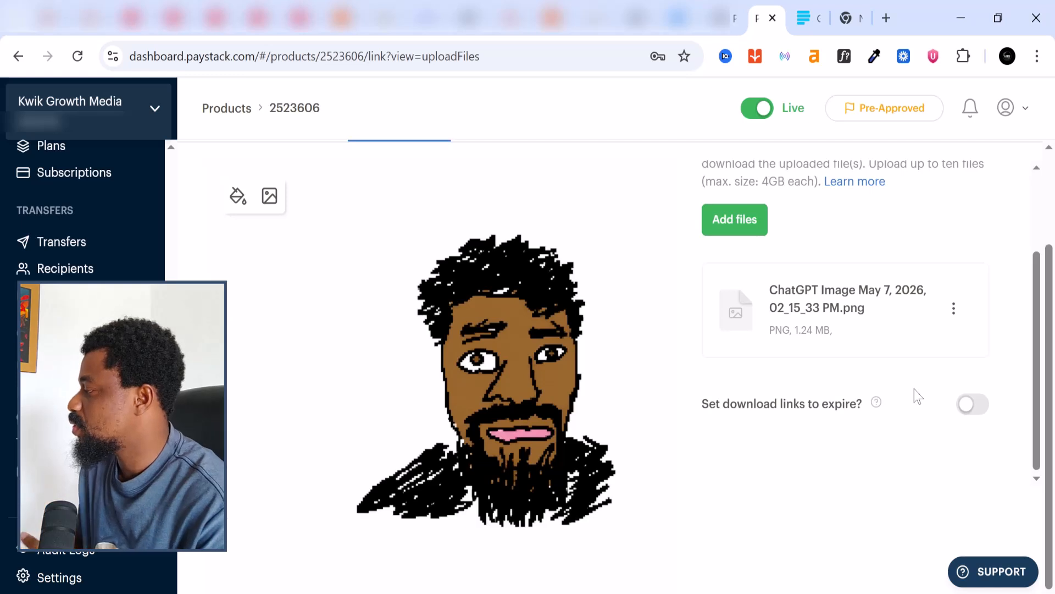
{"action": "left_click", "coordinate": [979, 405]}
{"action": "left_click", "coordinate": [730, 467]}
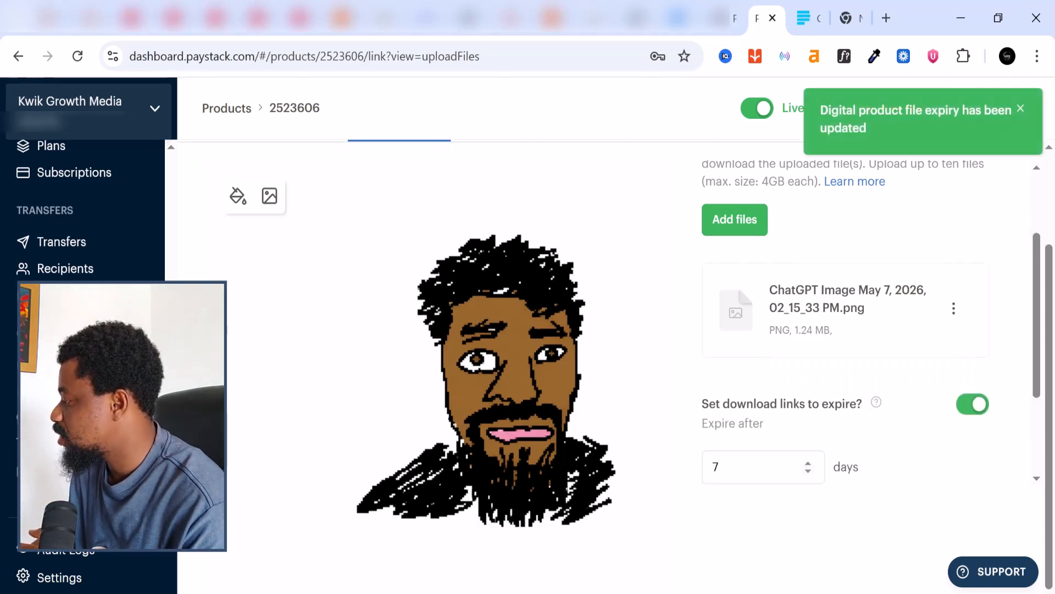
{"action": "double_click", "coordinate": [808, 463]}
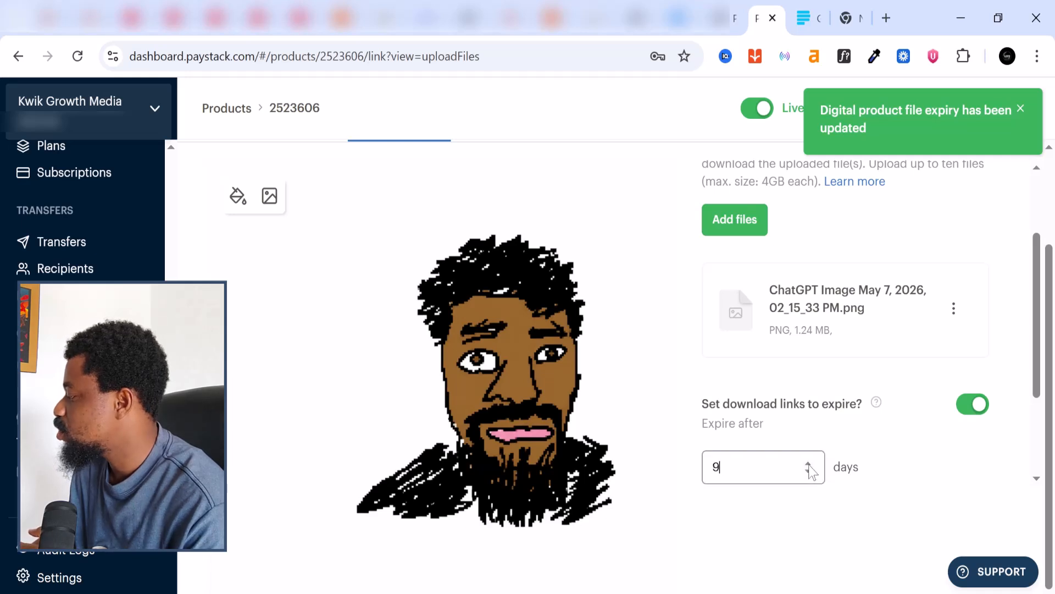
{"action": "double_click", "coordinate": [808, 463]}
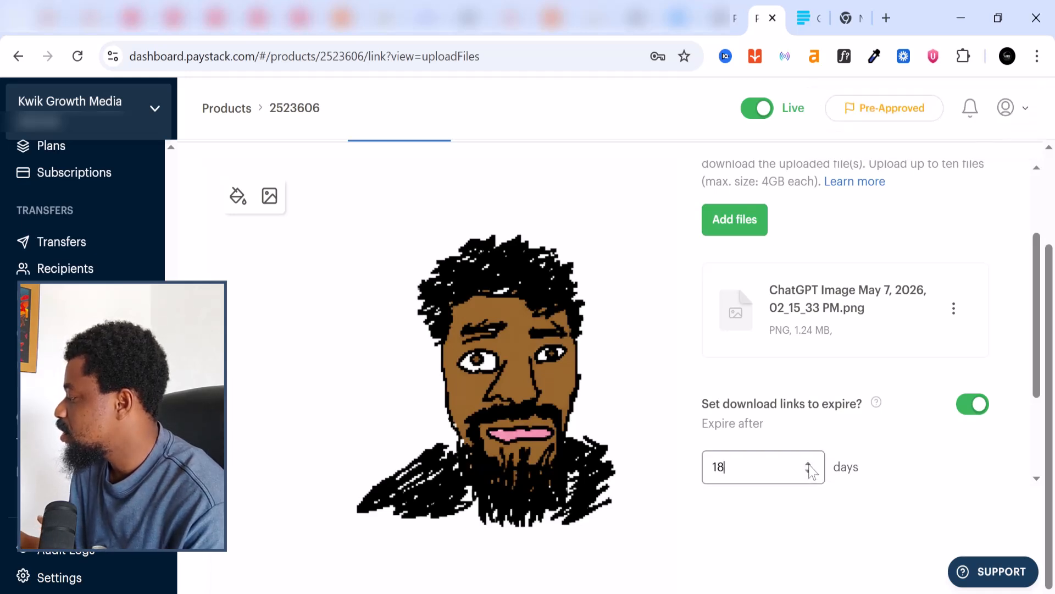
{"action": "left_click", "coordinate": [939, 440]}
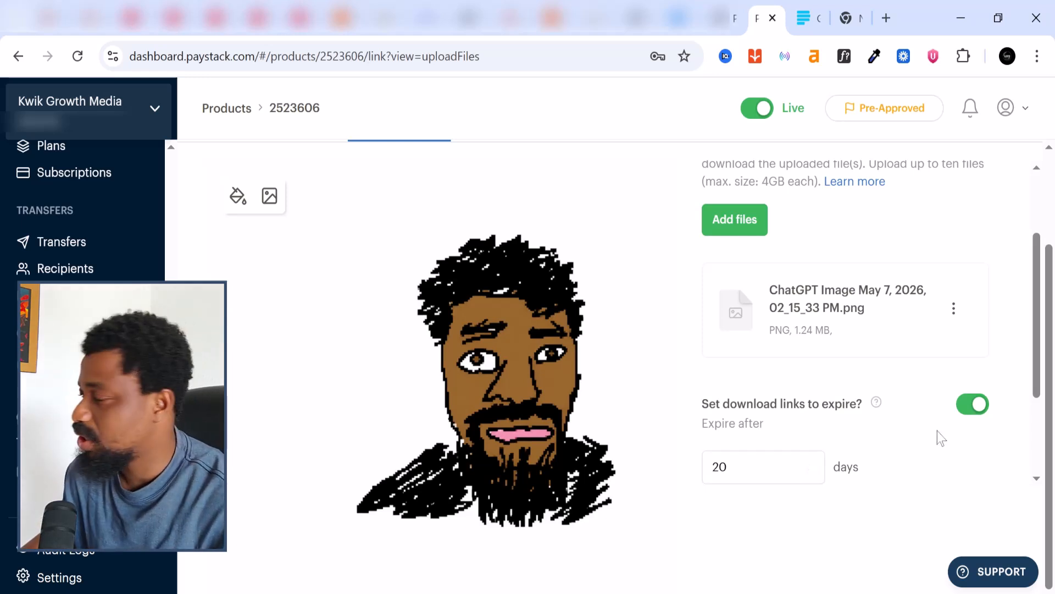
{"action": "left_click", "coordinate": [972, 406]}
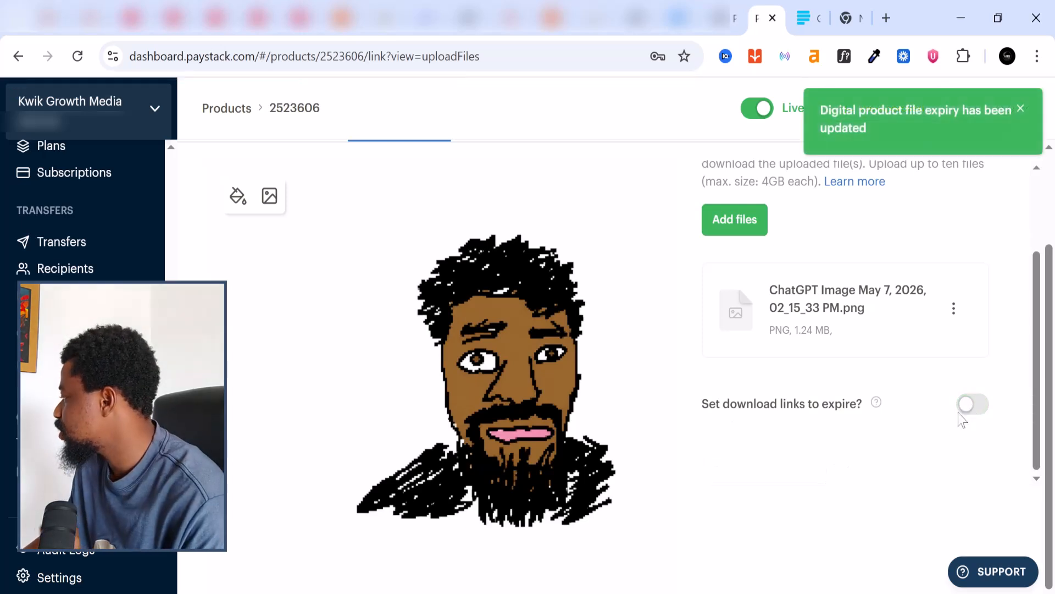
{"action": "scroll", "coordinate": [910, 442], "scroll_direction": "up", "scroll_amount": 2}
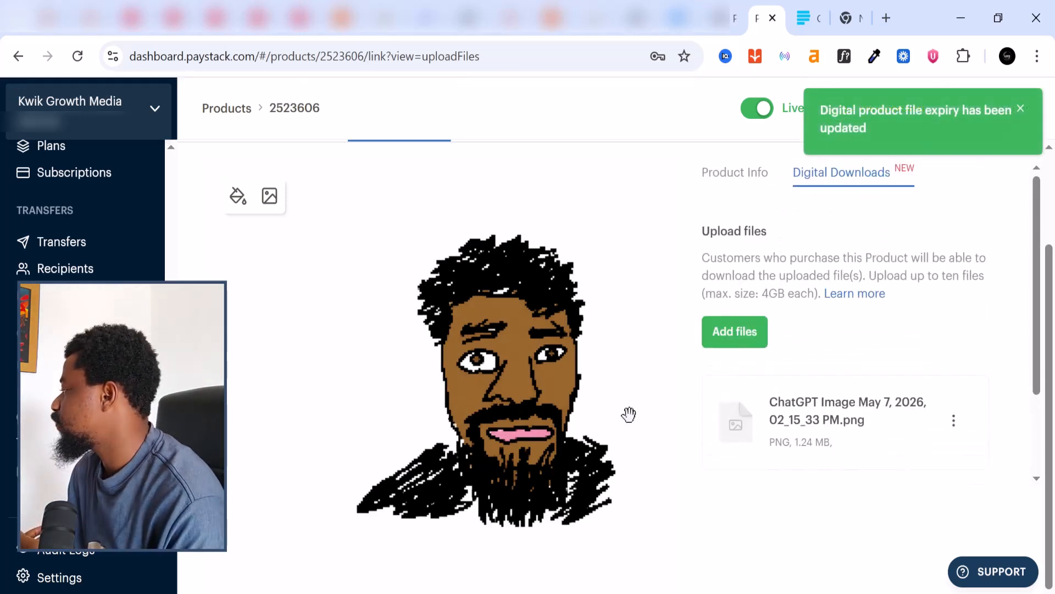
{"action": "scroll", "coordinate": [758, 353], "scroll_direction": "up", "scroll_amount": 2}
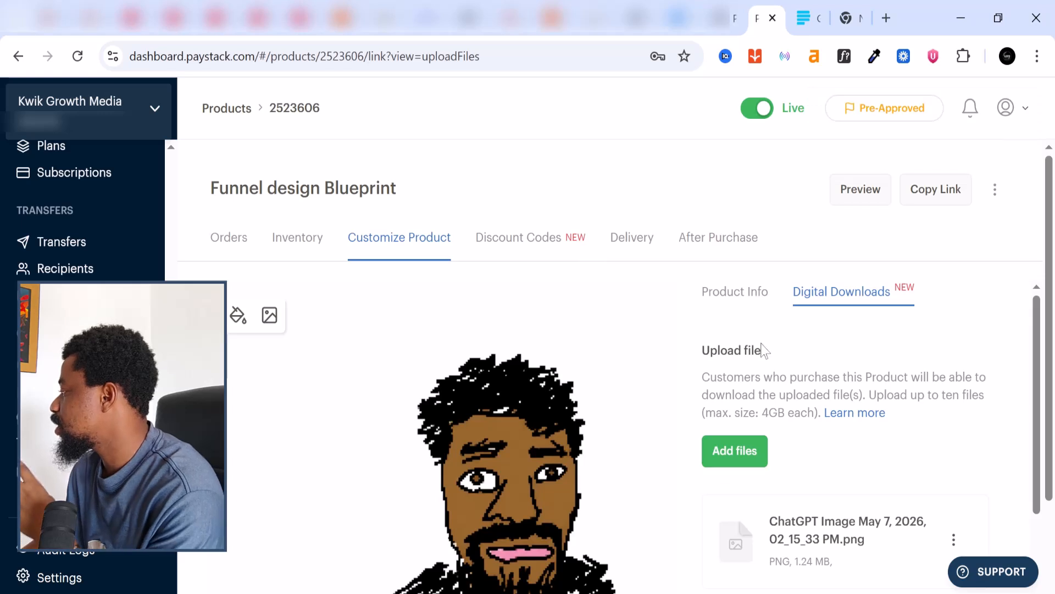
{"action": "scroll", "coordinate": [762, 350], "scroll_direction": "down", "scroll_amount": 2}
{"action": "scroll", "coordinate": [762, 350], "scroll_direction": "up", "scroll_amount": 2}
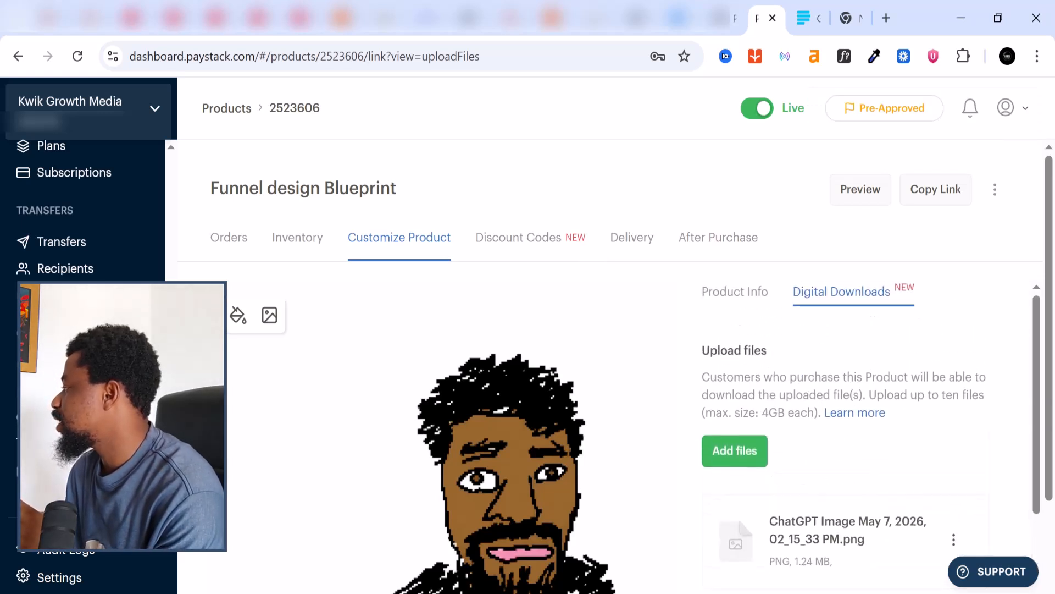
Check the After Purchase and Delivery tabs, then reach the empty Discount Codes section
{"action": "left_click", "coordinate": [723, 249]}
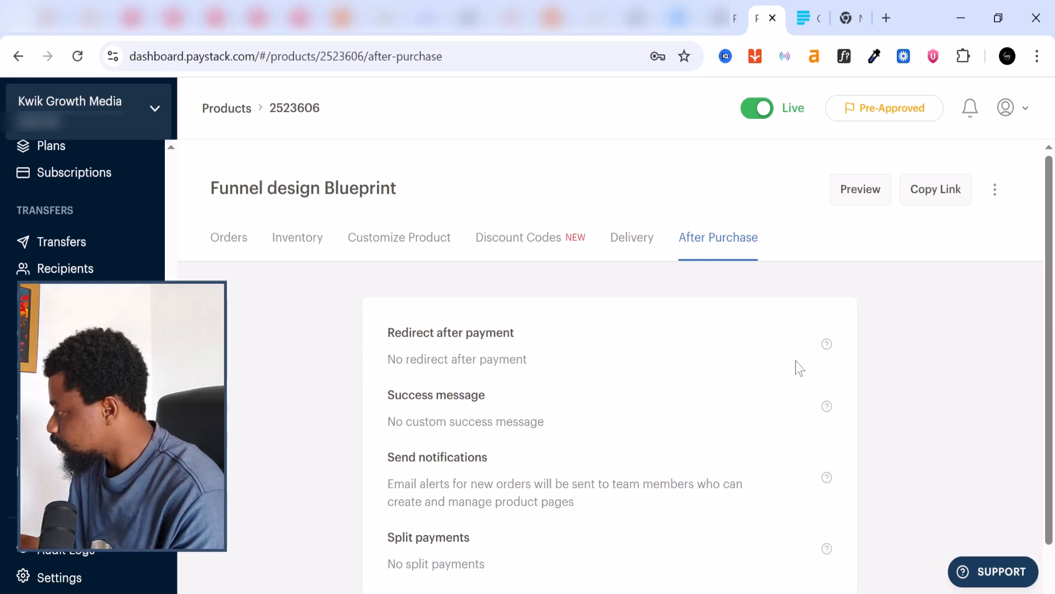
{"action": "scroll", "coordinate": [548, 429], "scroll_direction": "down", "scroll_amount": 1}
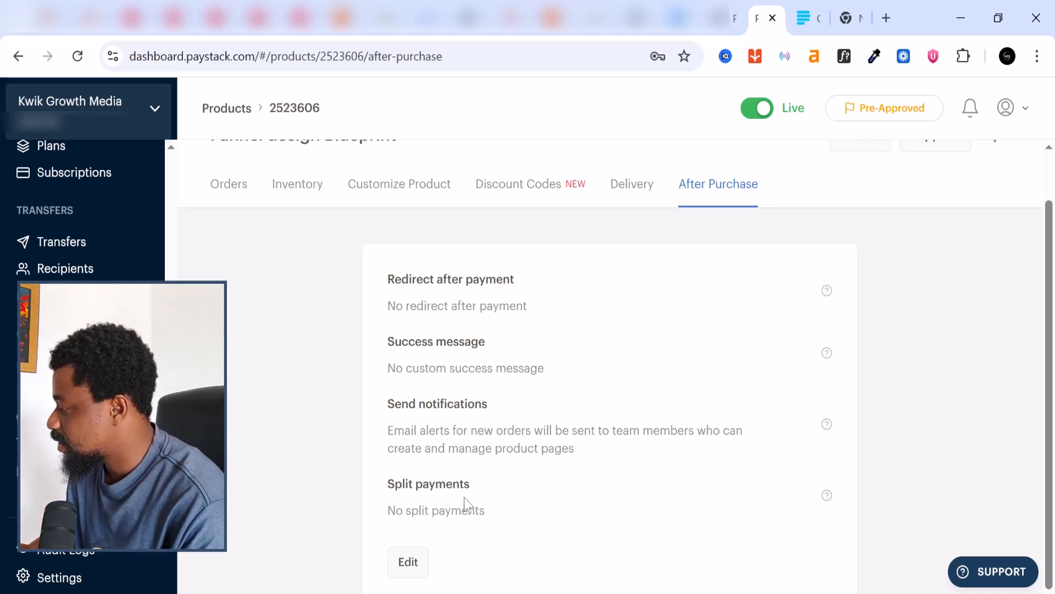
{"action": "scroll", "coordinate": [466, 504], "scroll_direction": "up", "scroll_amount": 1}
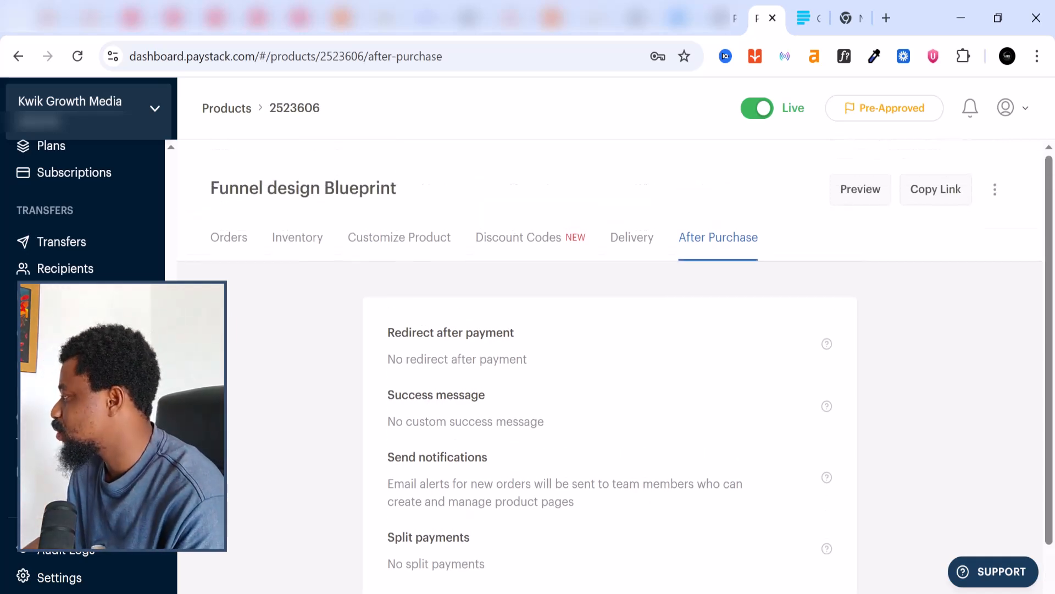
{"action": "left_click", "coordinate": [628, 242]}
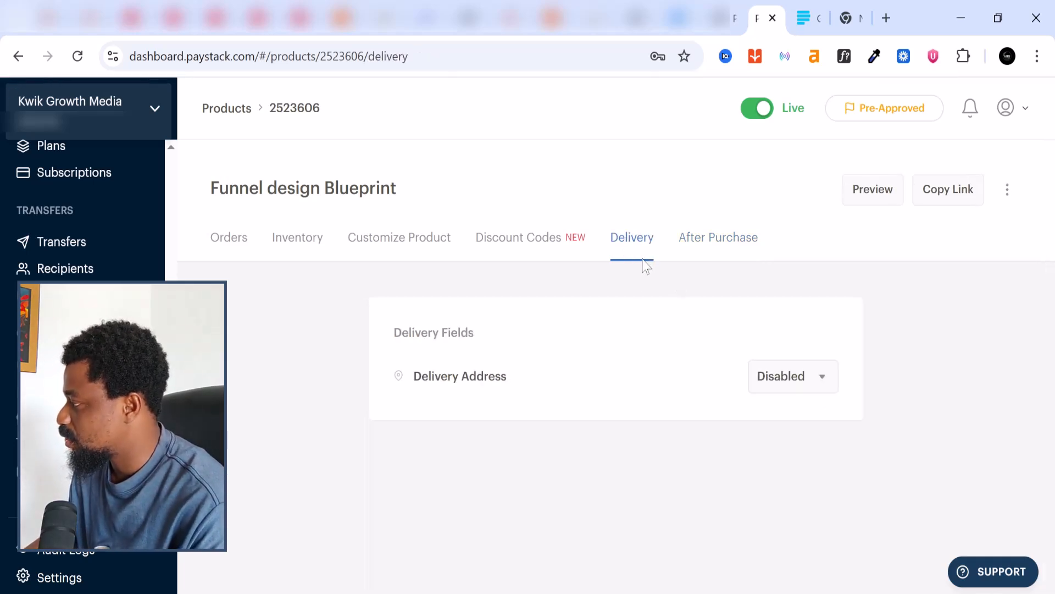
{"action": "left_click", "coordinate": [510, 240]}
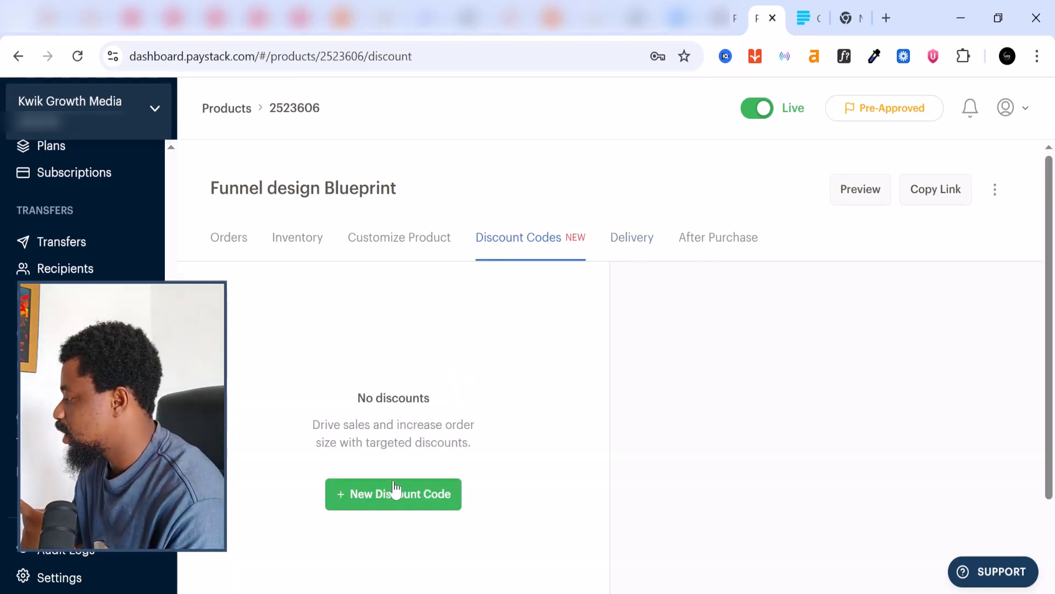
Start a new discount code and enter the code GOOOD
{"action": "left_click", "coordinate": [394, 489]}
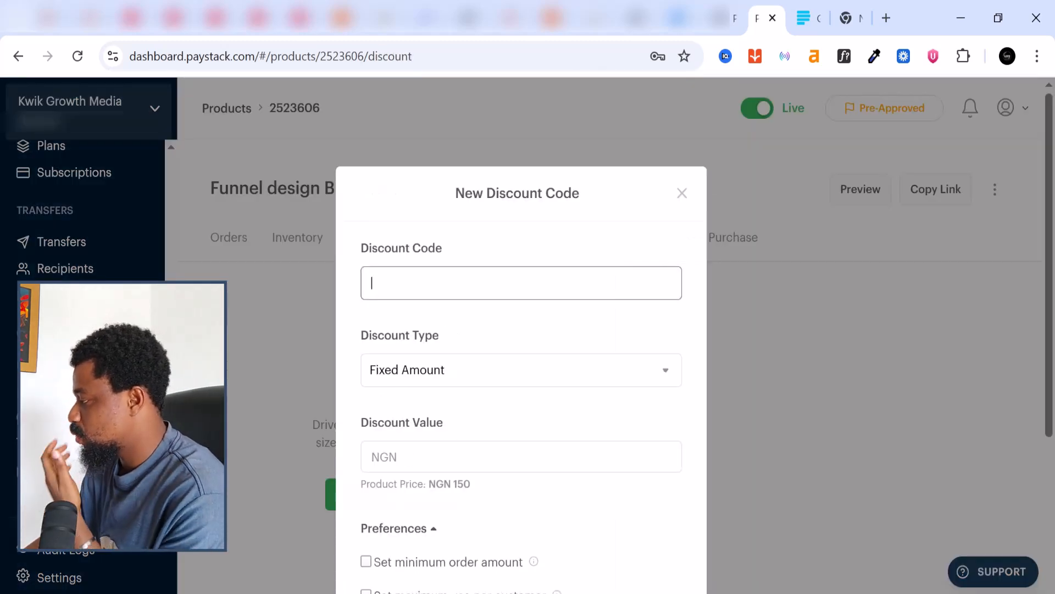
{"action": "scroll", "coordinate": [445, 382], "scroll_direction": "down", "scroll_amount": 2}
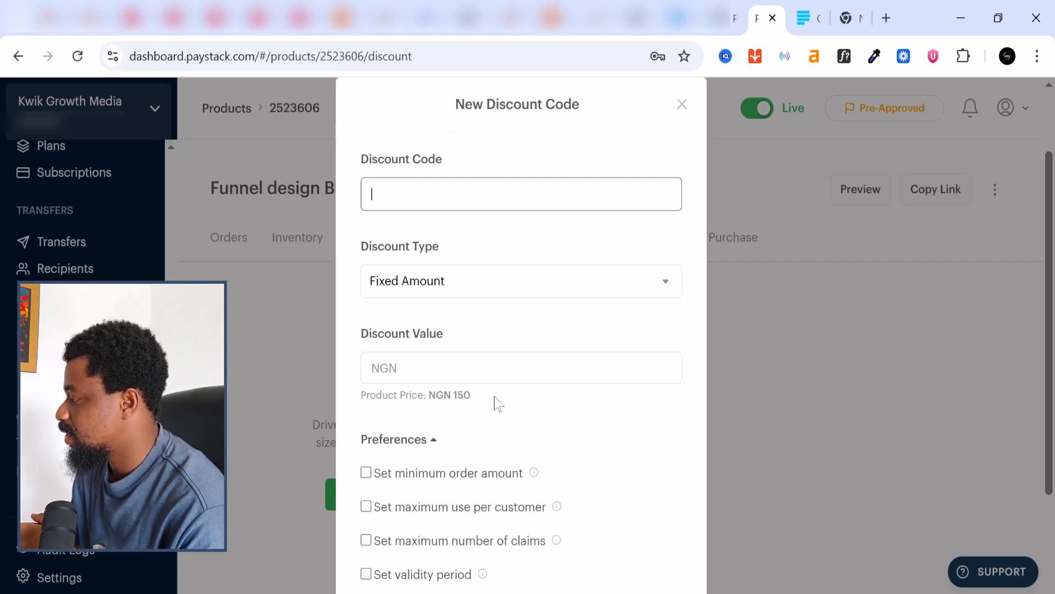
{"action": "scroll", "coordinate": [522, 371], "scroll_direction": "down", "scroll_amount": 2}
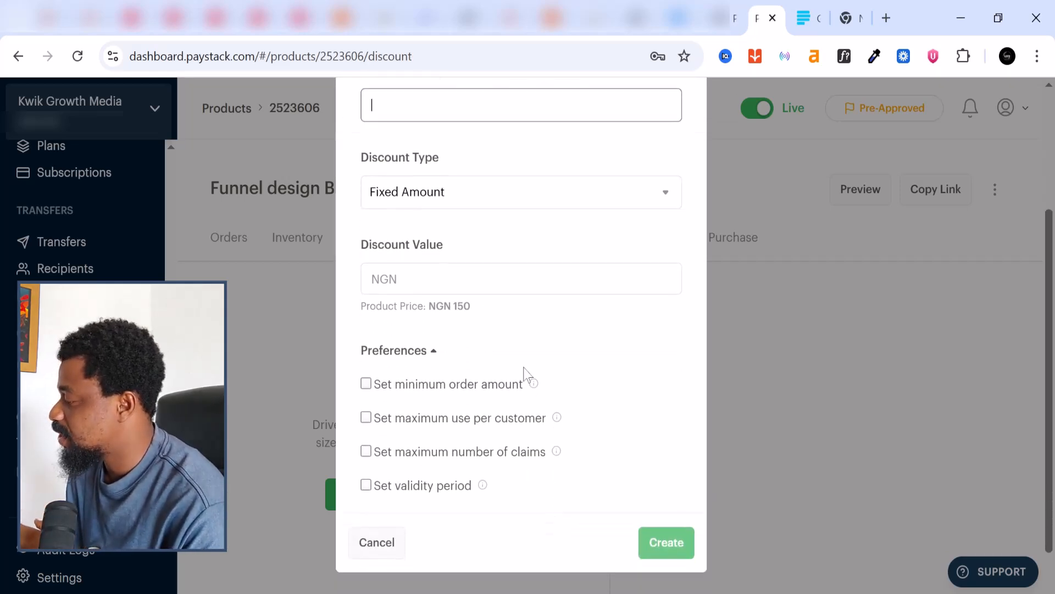
{"action": "scroll", "coordinate": [522, 371], "scroll_direction": "up", "scroll_amount": 4}
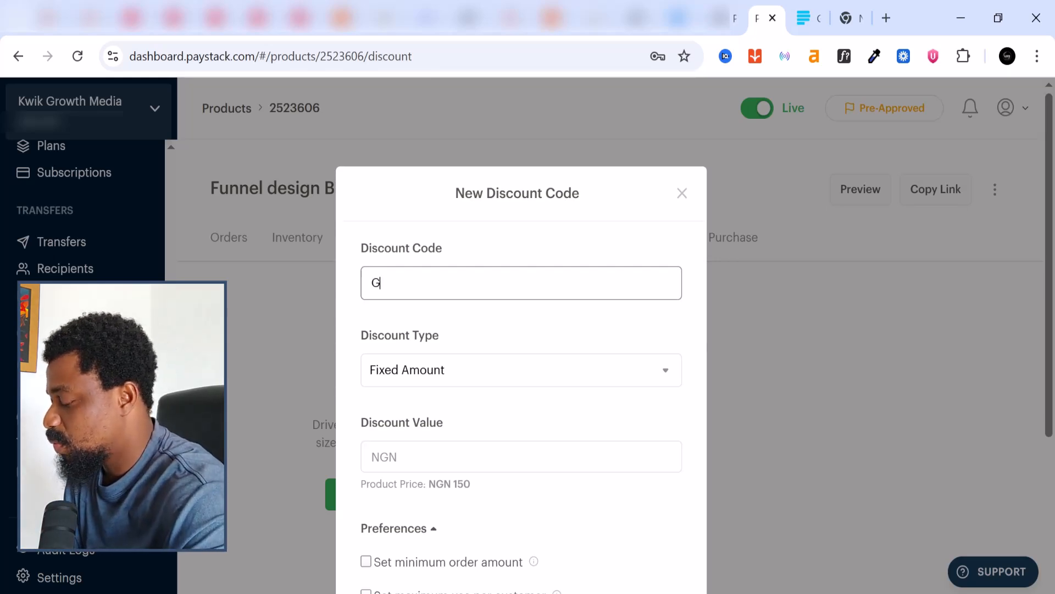
{"action": "key", "text": "Return"}
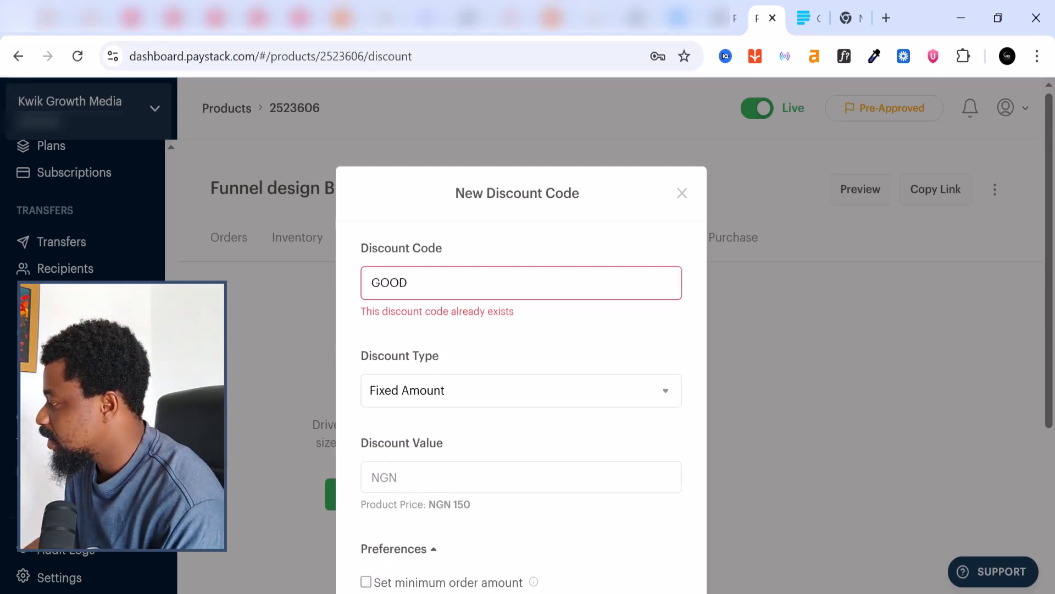
{"action": "key", "text": "Left"}
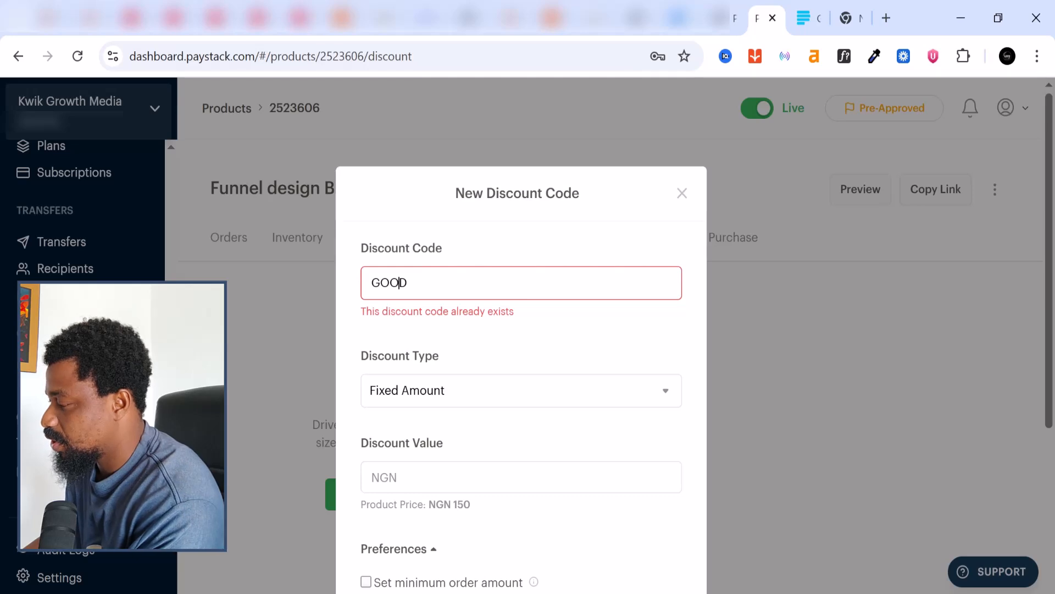
{"action": "type", "text": "O"}
{"action": "key", "text": "Return"}
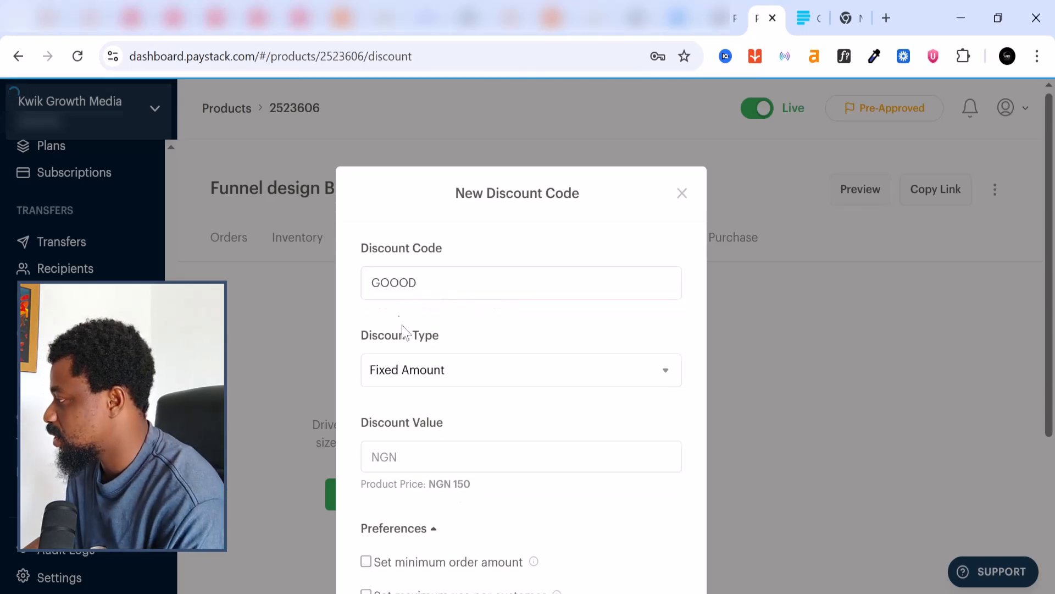
Make GOOOD a Fixed Amount NGN 50 discount, create it, and close the share dialog
{"action": "left_click", "coordinate": [427, 373]}
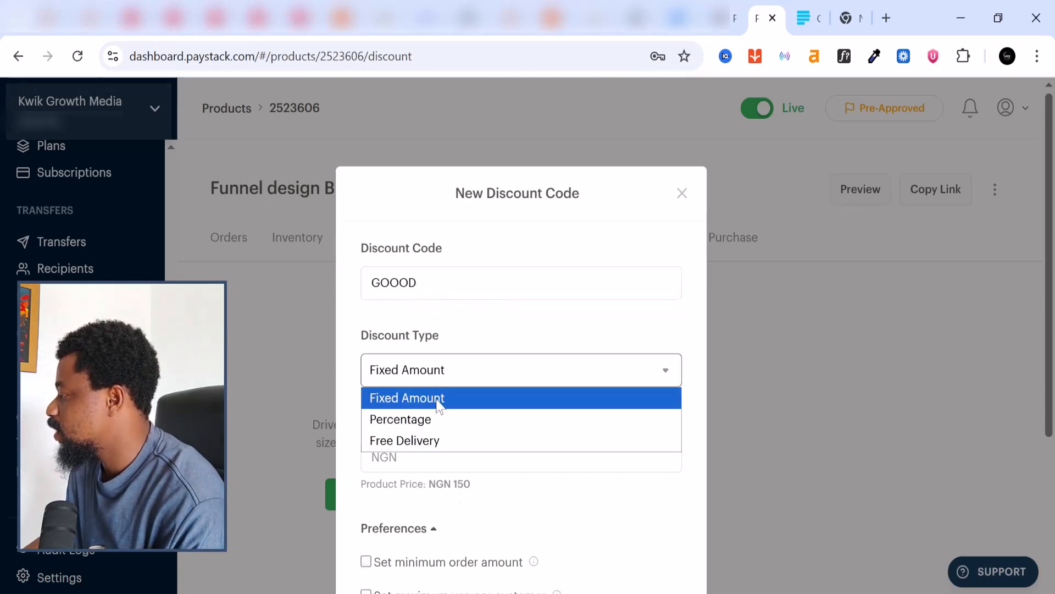
{"action": "left_click", "coordinate": [436, 399]}
{"action": "key", "text": "Tab"}
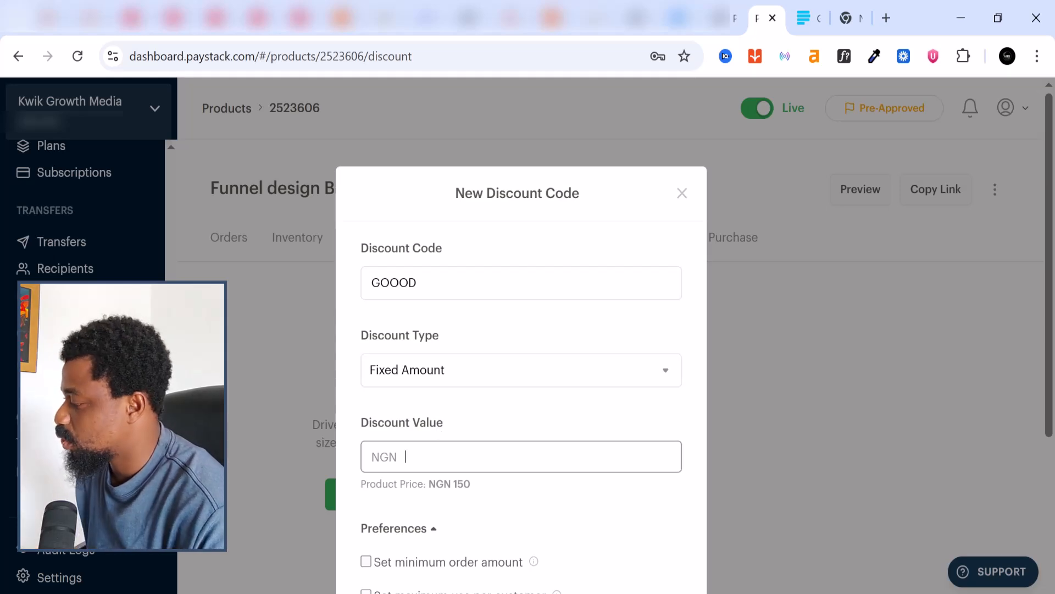
{"action": "type", "text": "50"}
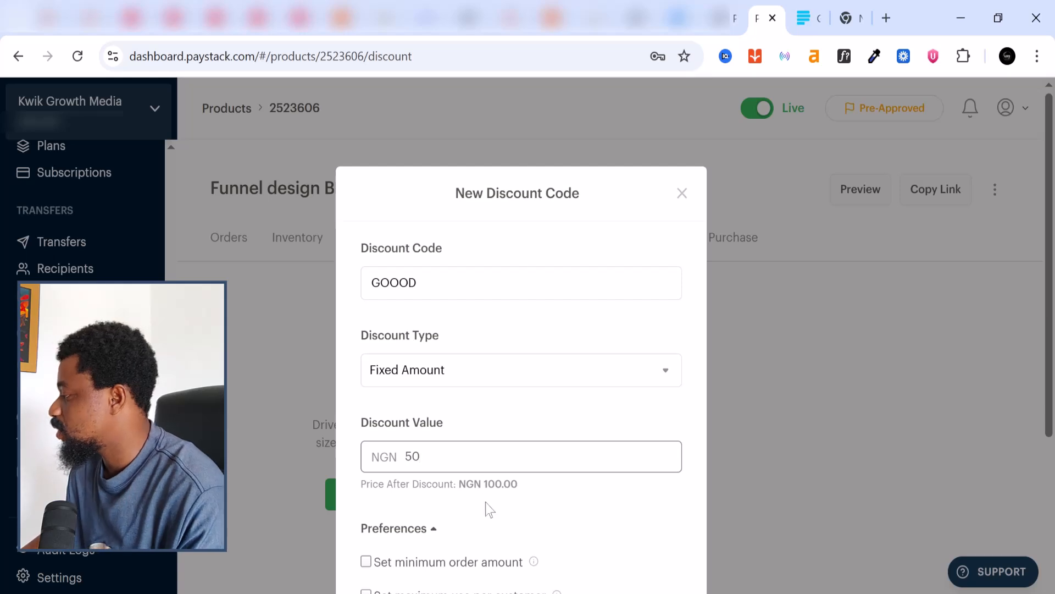
{"action": "scroll", "coordinate": [510, 503], "scroll_direction": "down", "scroll_amount": 4}
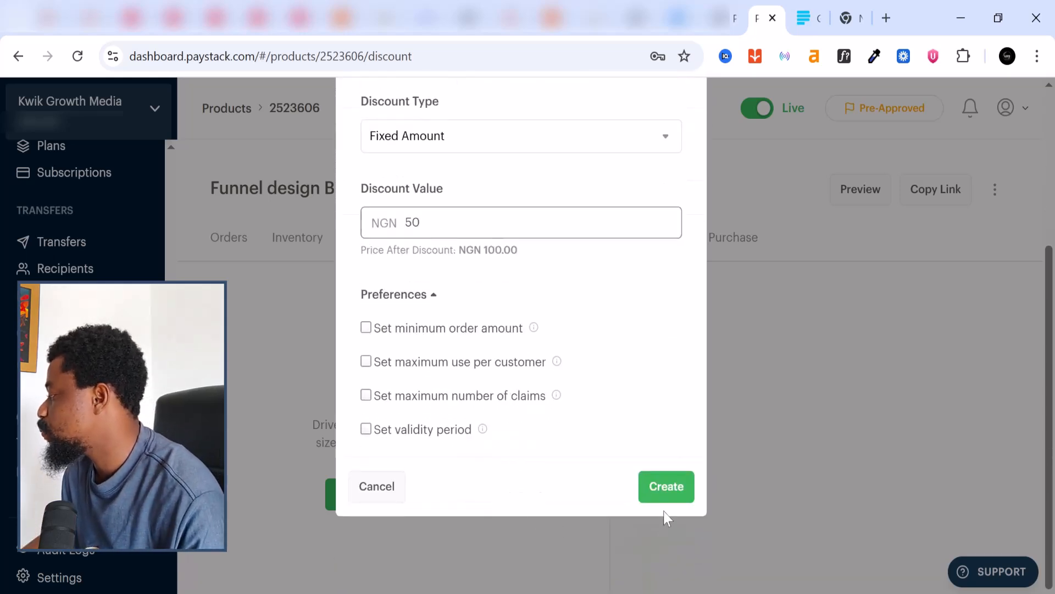
{"action": "left_click", "coordinate": [667, 499]}
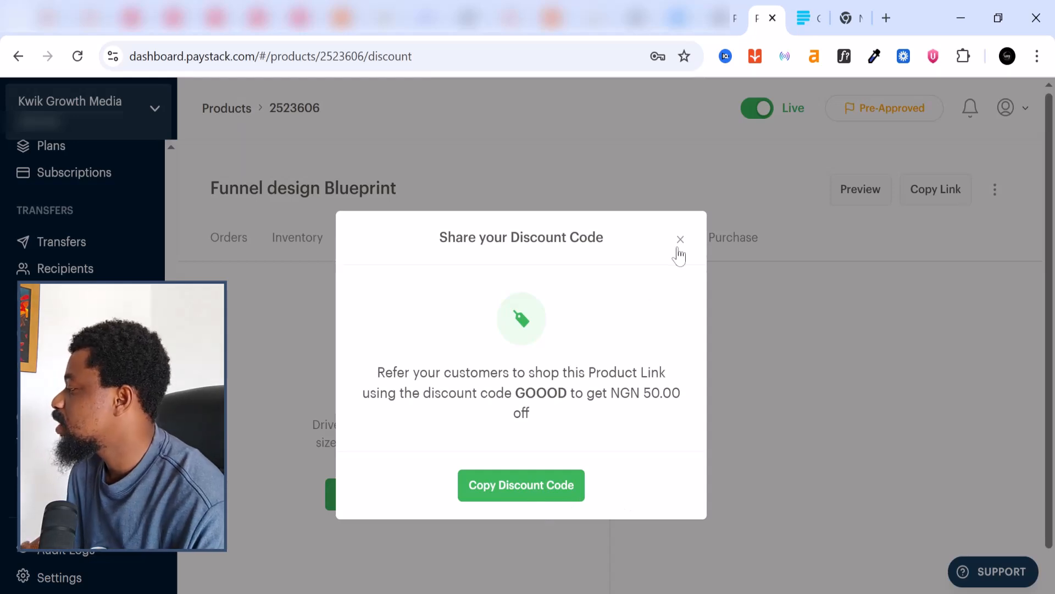
{"action": "left_click", "coordinate": [680, 242]}
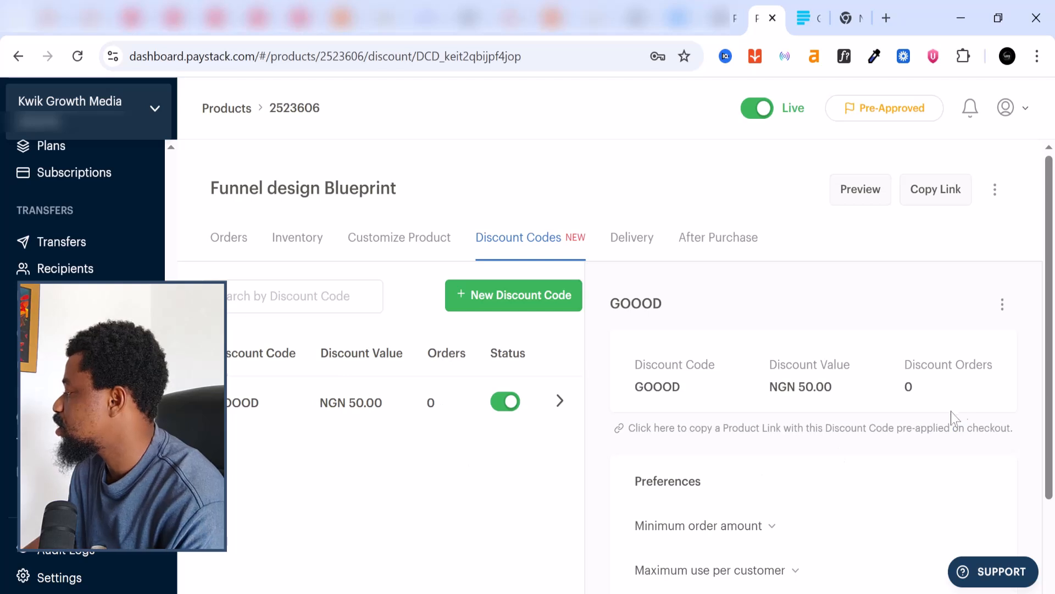
{"action": "scroll", "coordinate": [791, 401], "scroll_direction": "down", "scroll_amount": 2}
{"action": "scroll", "coordinate": [794, 401], "scroll_direction": "down", "scroll_amount": 1}
{"action": "scroll", "coordinate": [794, 402], "scroll_direction": "up", "scroll_amount": 2}
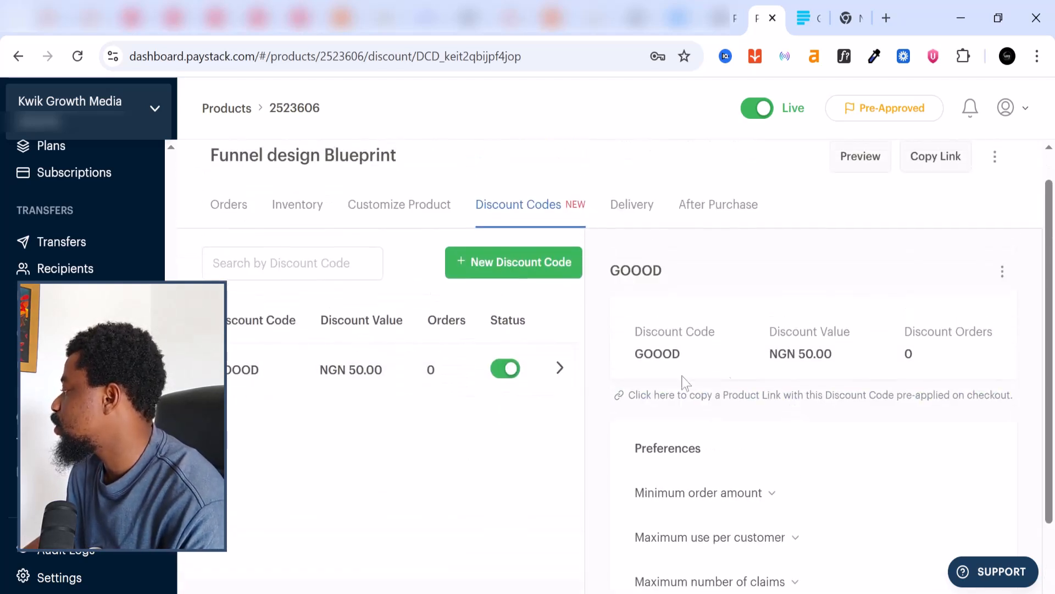
{"action": "scroll", "coordinate": [852, 377], "scroll_direction": "up", "scroll_amount": 1}
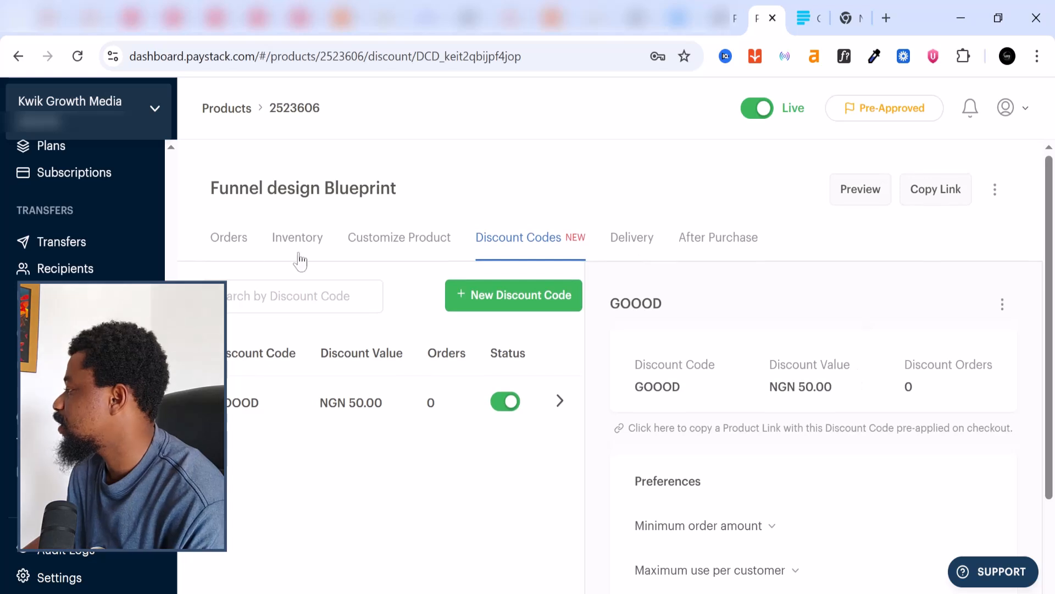
Check the product's Orders tab, then go to Storefronts listing Digital Dose and Good Nuel
{"action": "left_click", "coordinate": [230, 244]}
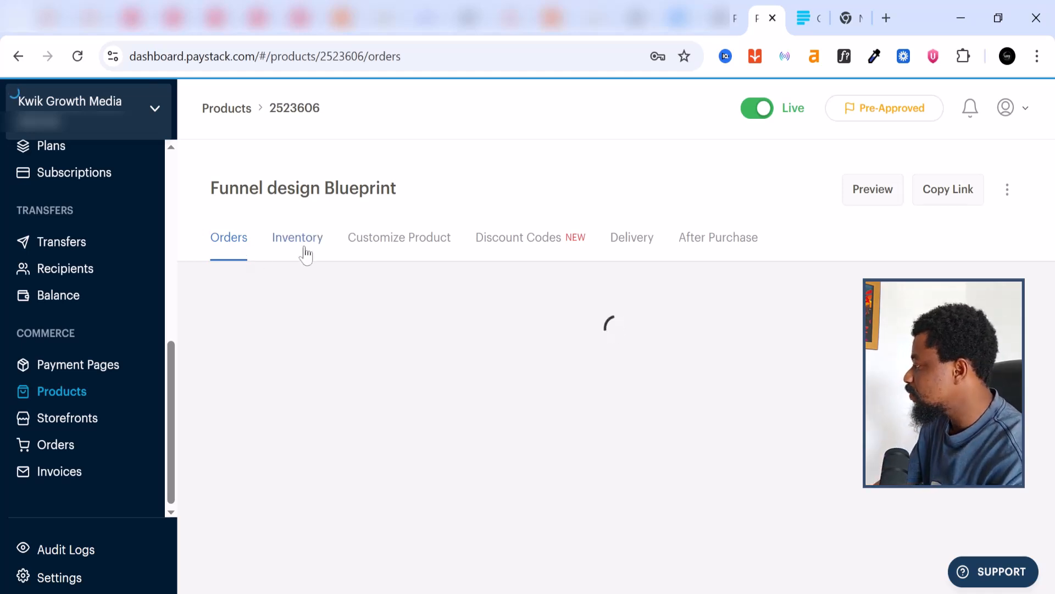
{"action": "left_click", "coordinate": [52, 428]}
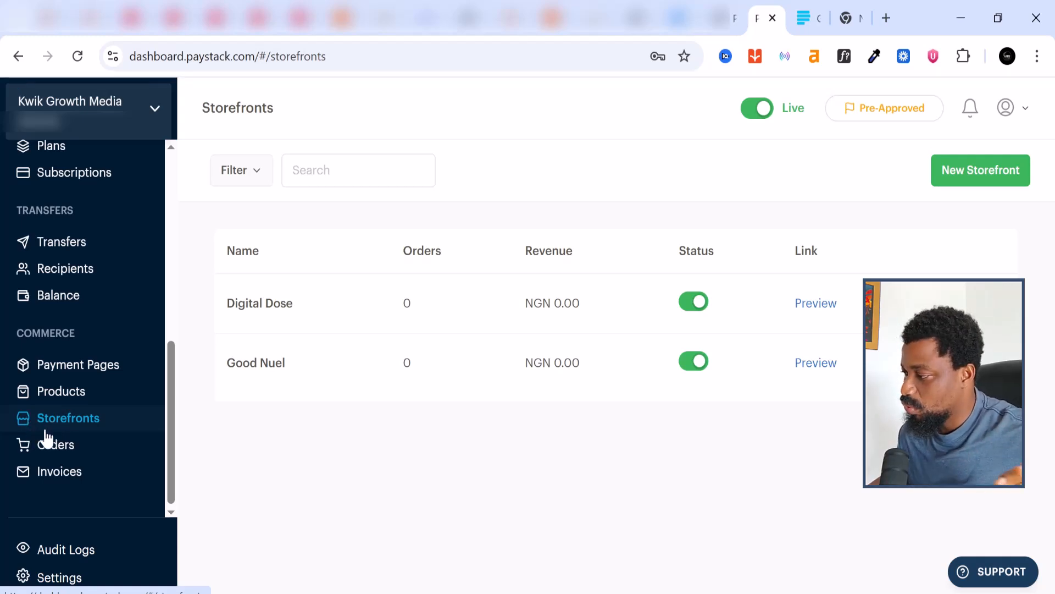
Create an NGN storefront named 'Digital Pose' at paystack.shop/digital-pose
{"action": "left_click", "coordinate": [981, 174]}
{"action": "left_click", "coordinate": [522, 252]}
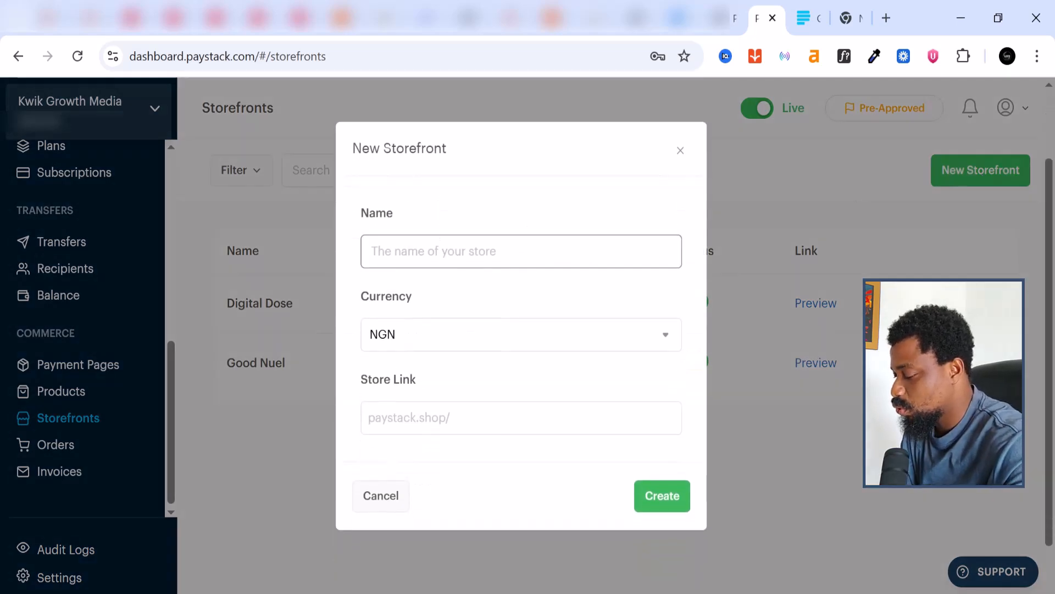
{"action": "type", "text": "Digital Pose"}
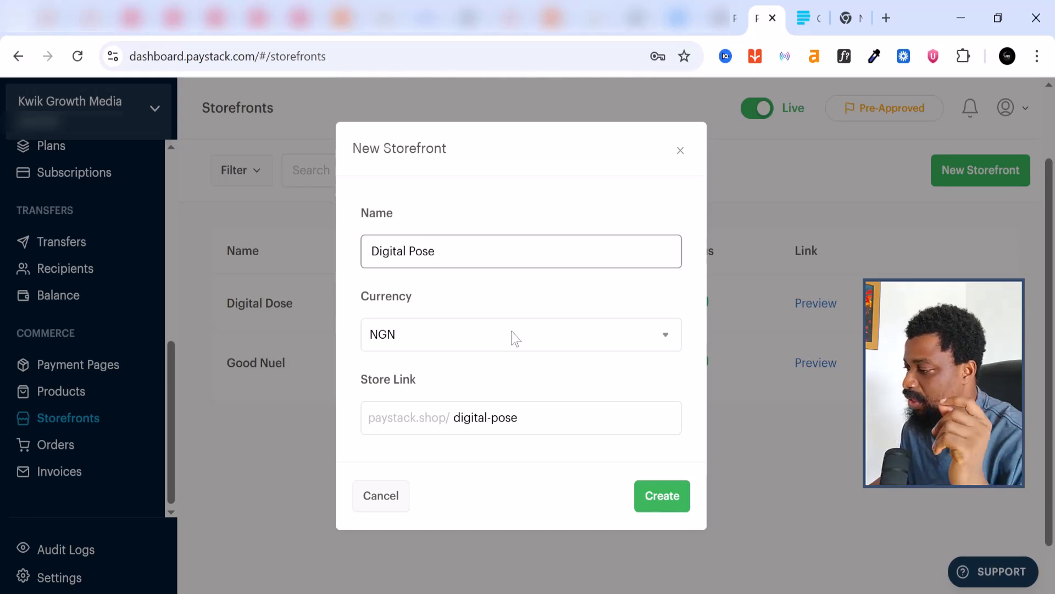
{"action": "left_click", "coordinate": [515, 337]}
{"action": "left_click", "coordinate": [514, 339]}
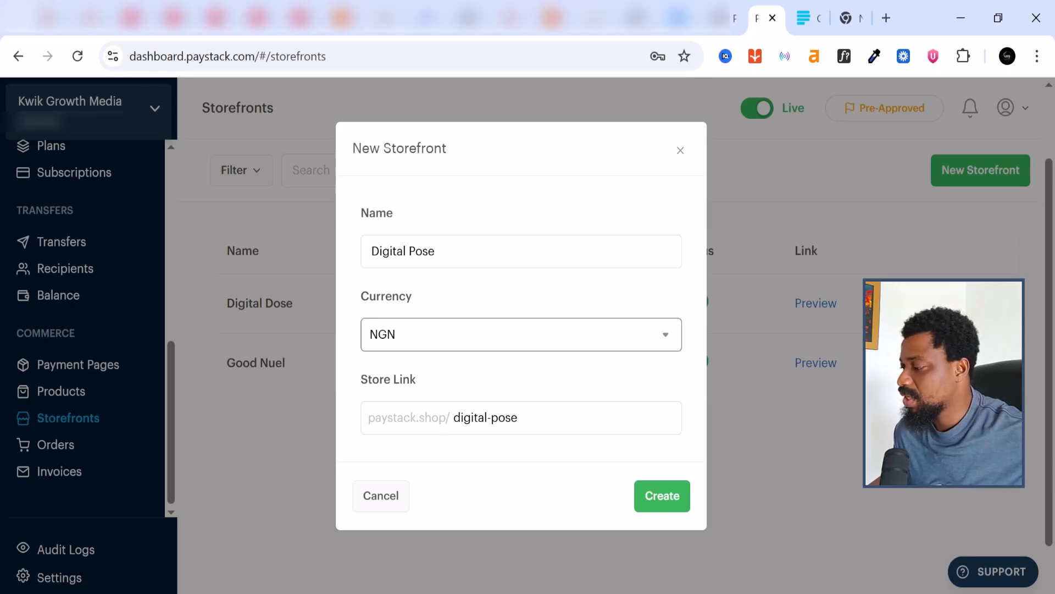
{"action": "left_click", "coordinate": [651, 497]}
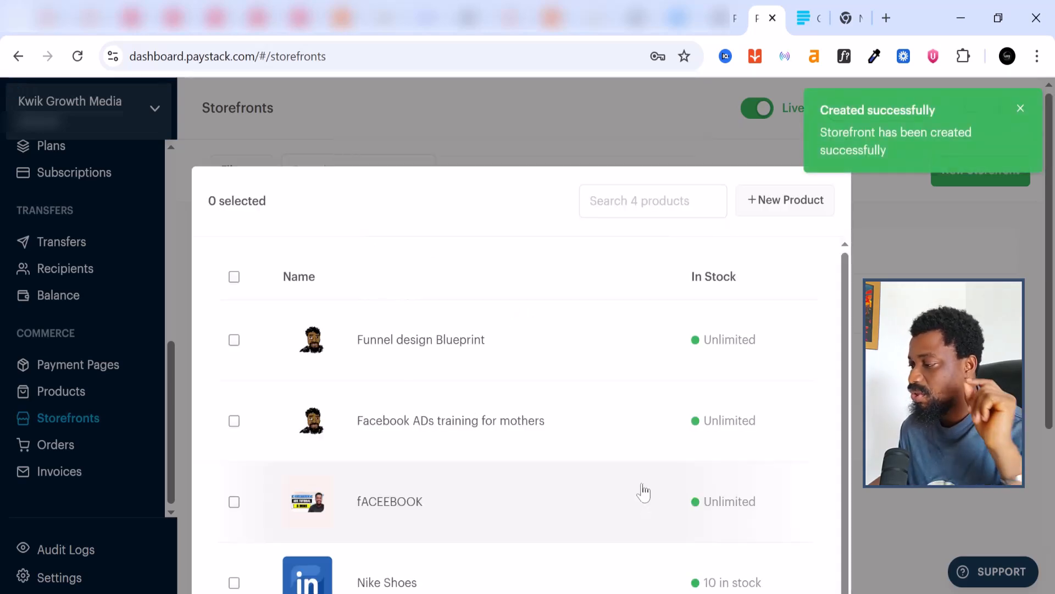
Select Funnel design Blueprint in the picker and add it as the store's only product
{"action": "left_click", "coordinate": [234, 345]}
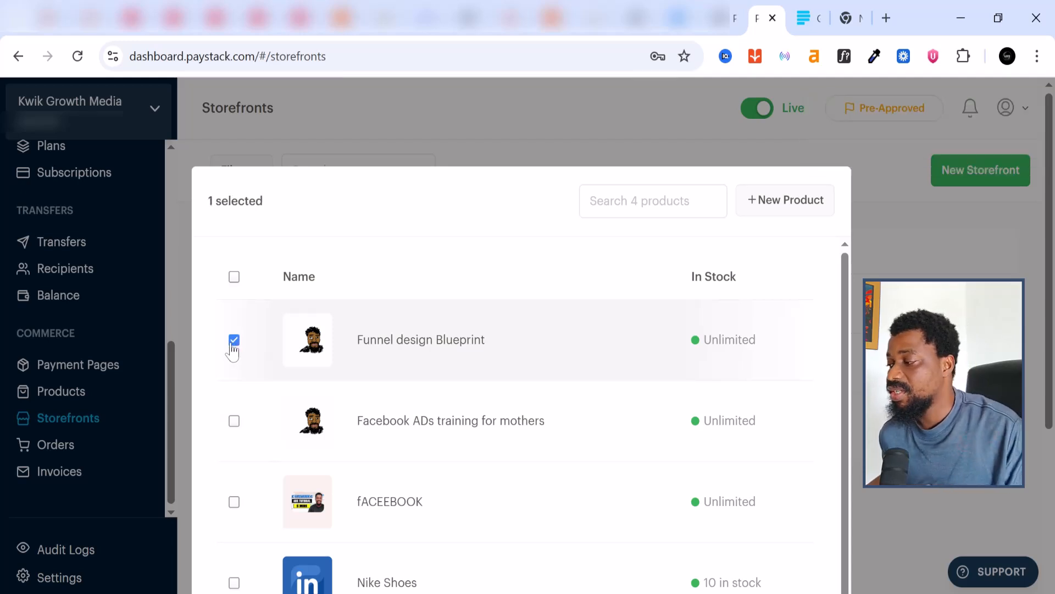
{"action": "scroll", "coordinate": [299, 365], "scroll_direction": "down", "scroll_amount": 1}
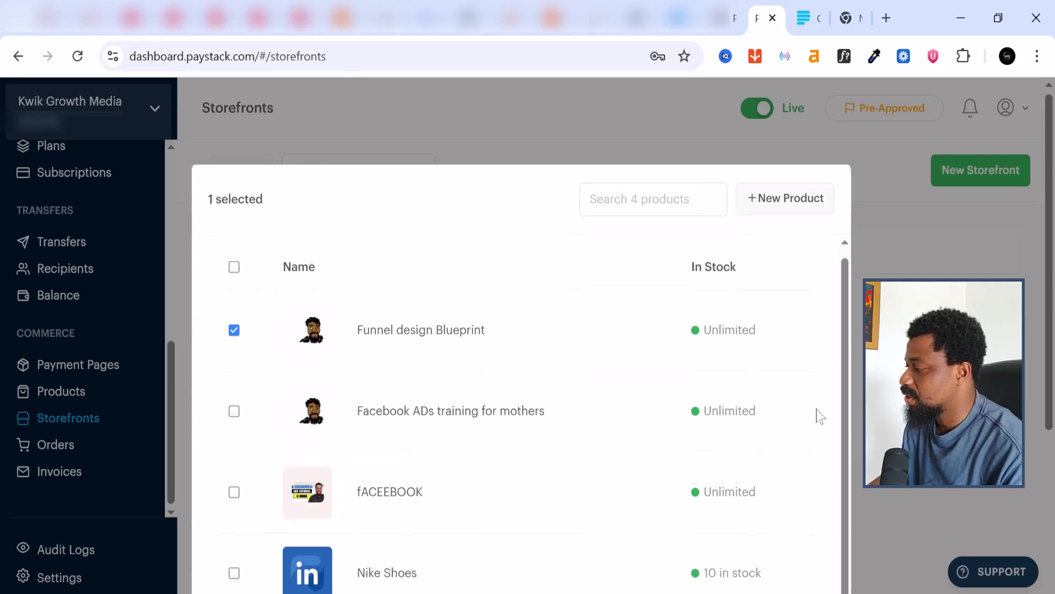
{"action": "scroll", "coordinate": [813, 413], "scroll_direction": "down", "scroll_amount": 5}
{"action": "left_click", "coordinate": [751, 471]}
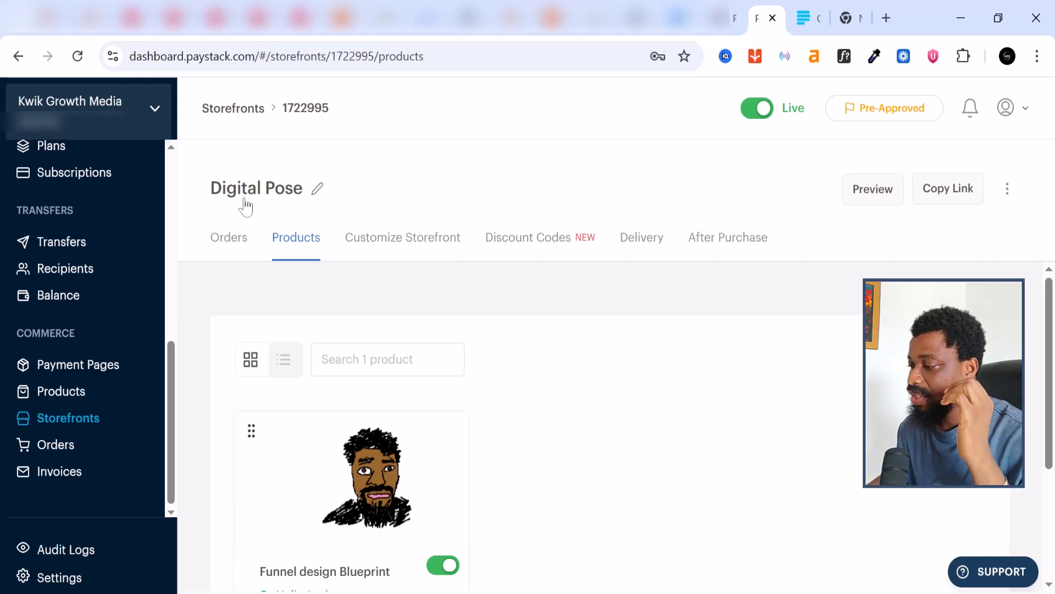
{"action": "scroll", "coordinate": [504, 488], "scroll_direction": "down", "scroll_amount": 2}
{"action": "scroll", "coordinate": [491, 471], "scroll_direction": "up", "scroll_amount": 2}
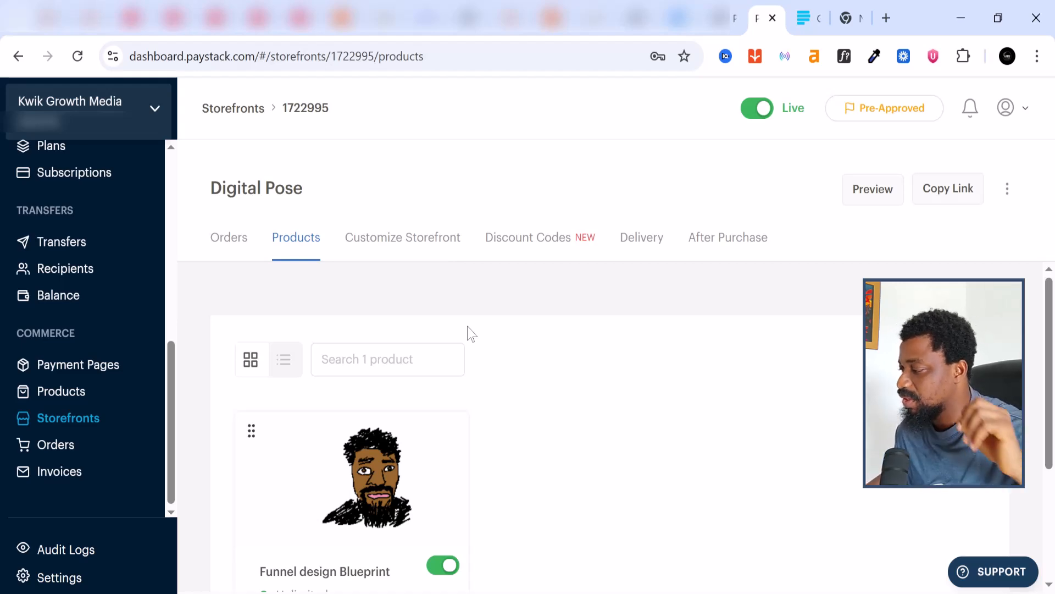
Change the Digital Pose storefront colour from orange to blue
{"action": "left_click", "coordinate": [378, 241]}
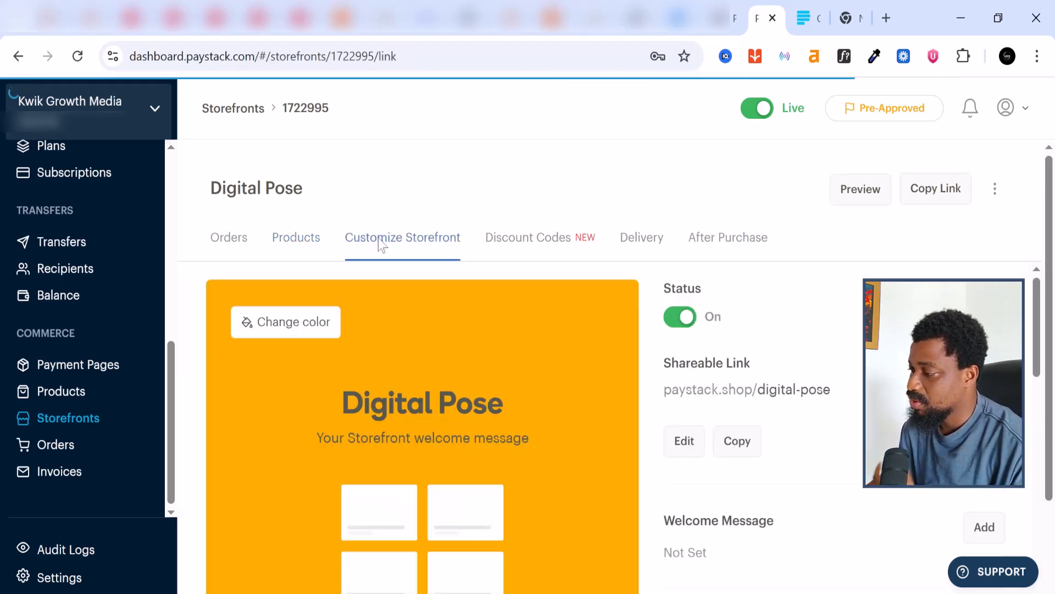
{"action": "scroll", "coordinate": [418, 374], "scroll_direction": "down", "scroll_amount": 2}
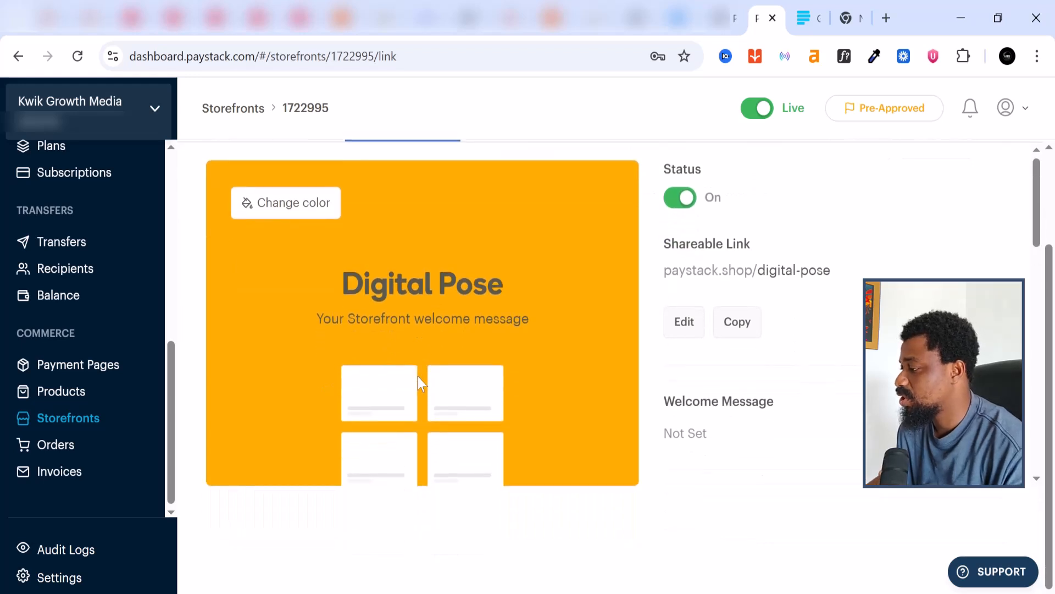
{"action": "scroll", "coordinate": [418, 377], "scroll_direction": "up", "scroll_amount": 2}
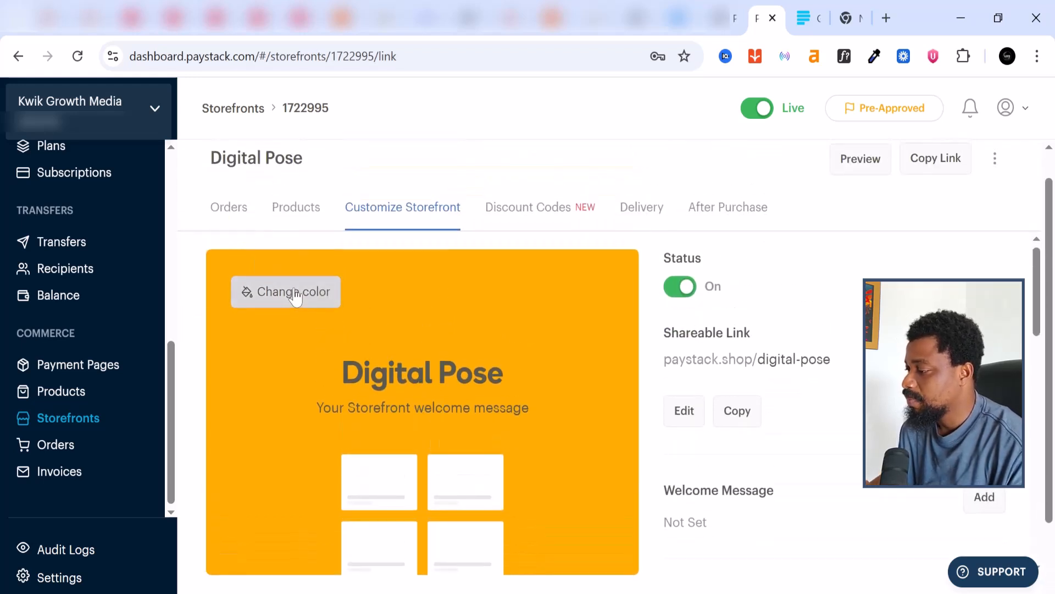
{"action": "left_click", "coordinate": [294, 295]}
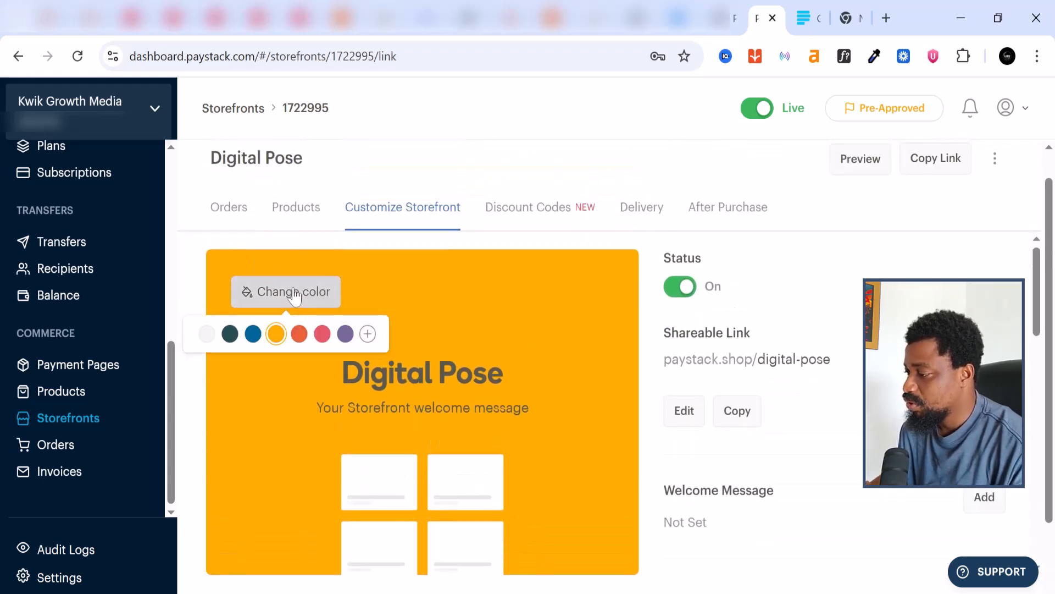
{"action": "left_click", "coordinate": [253, 334]}
Copy the paystack.shop/digital-pose store link and open a new incognito window
{"action": "scroll", "coordinate": [479, 393], "scroll_direction": "down", "scroll_amount": 2}
{"action": "scroll", "coordinate": [478, 391], "scroll_direction": "up", "scroll_amount": 3}
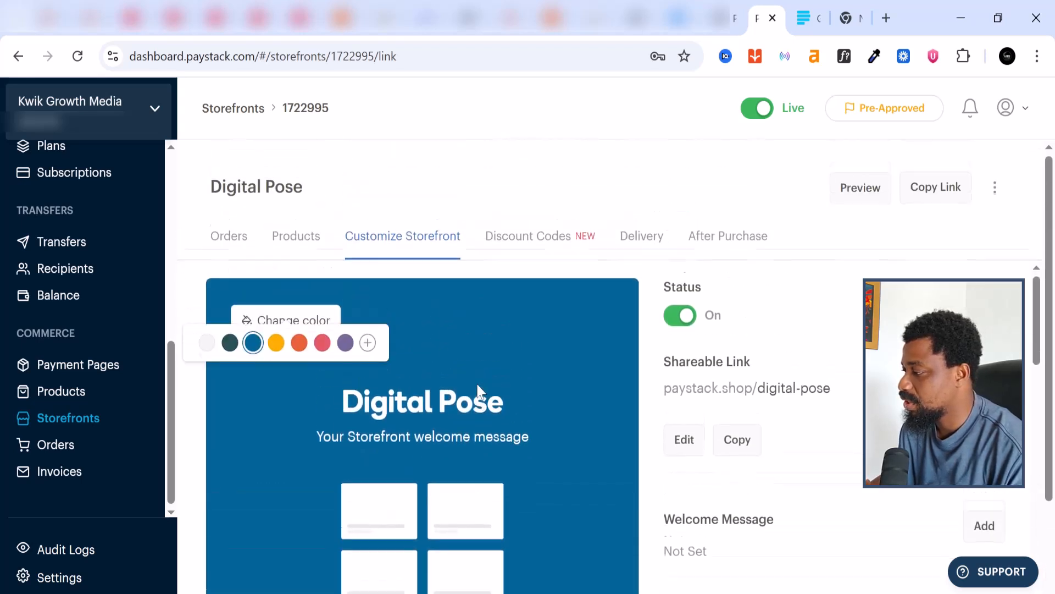
{"action": "scroll", "coordinate": [477, 384], "scroll_direction": "down", "scroll_amount": 3}
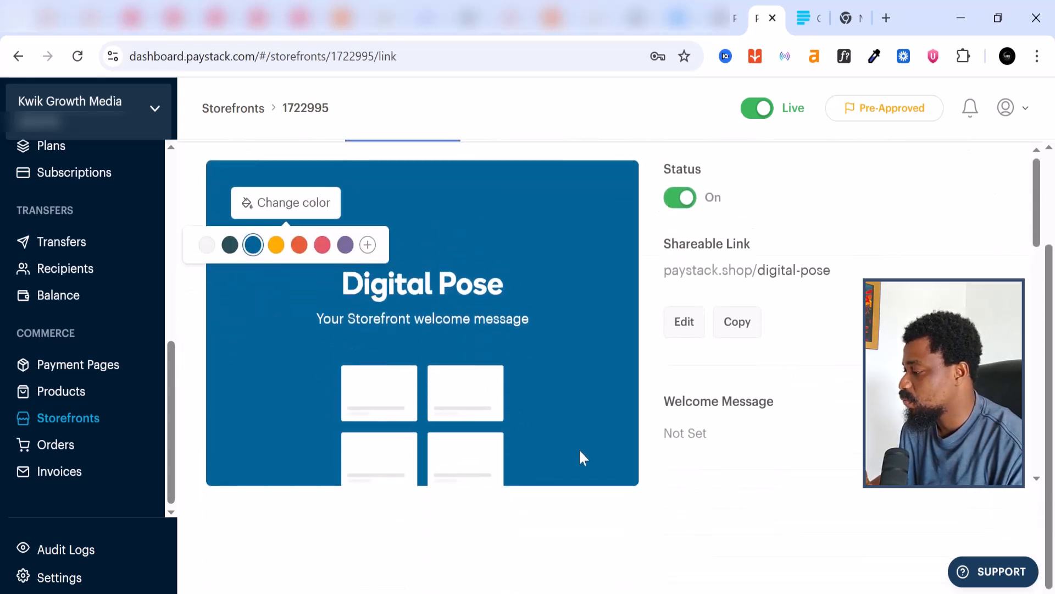
{"action": "scroll", "coordinate": [578, 436], "scroll_direction": "up", "scroll_amount": 3}
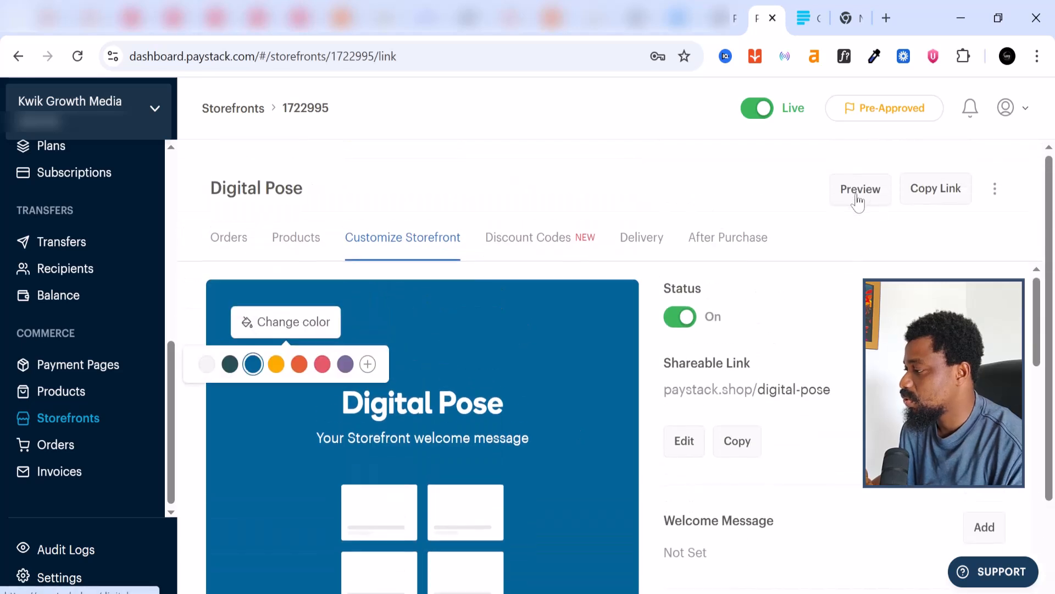
{"action": "left_click", "coordinate": [935, 195]}
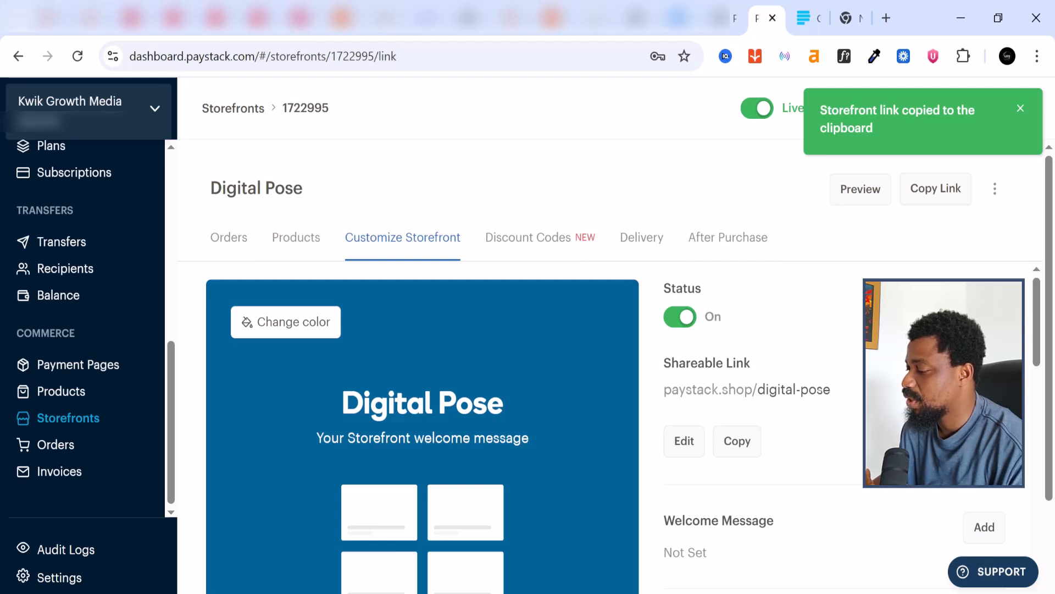
{"action": "left_click", "coordinate": [1037, 58]}
Open the copied paystack.shop/digital-pose store link in a new incognito window
{"action": "left_click", "coordinate": [930, 146]}
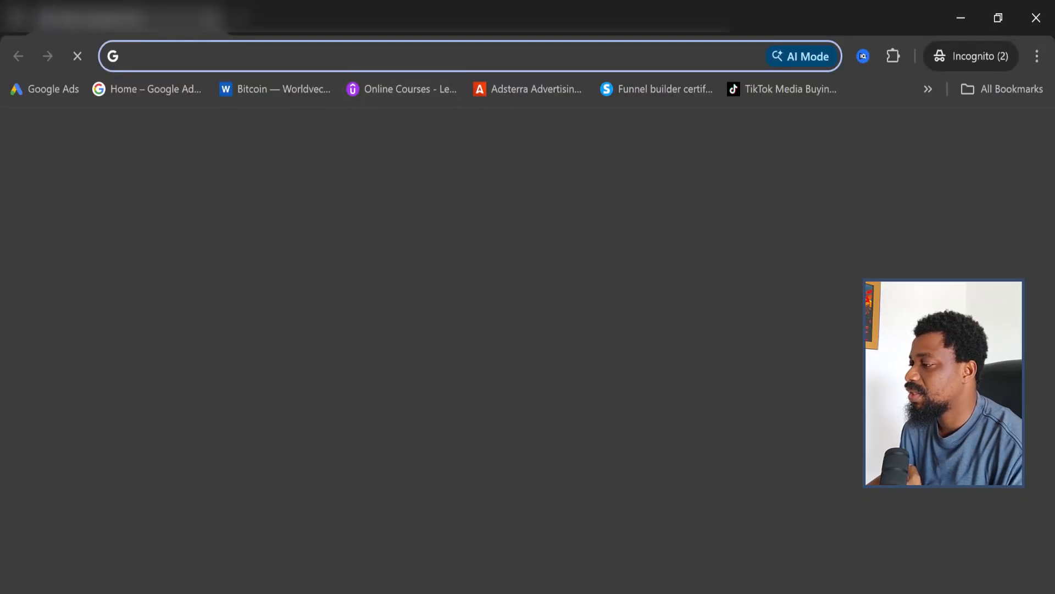
{"action": "right_click", "coordinate": [365, 56]}
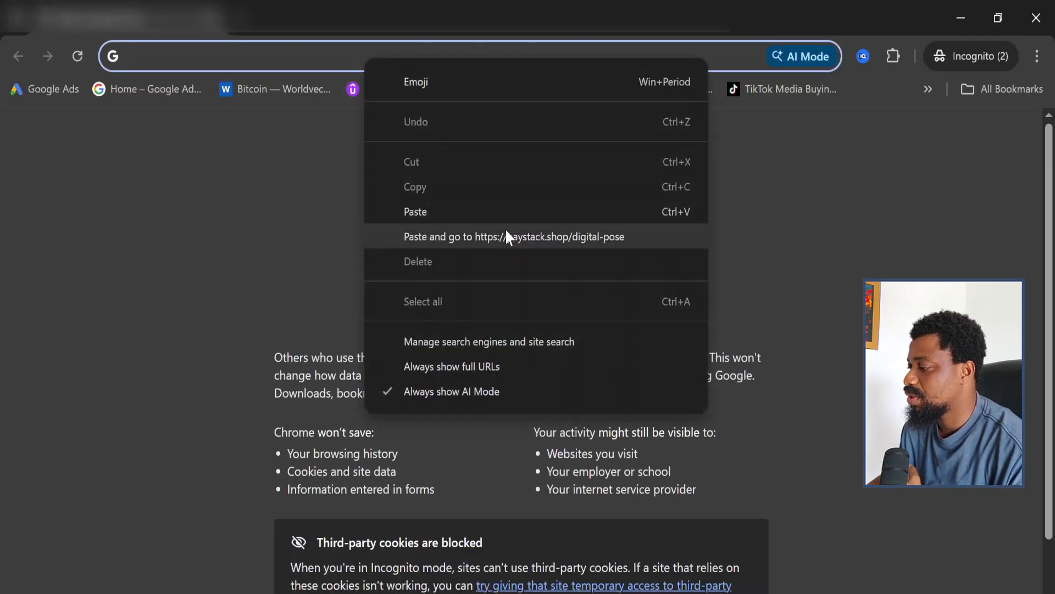
{"action": "left_click", "coordinate": [507, 236]}
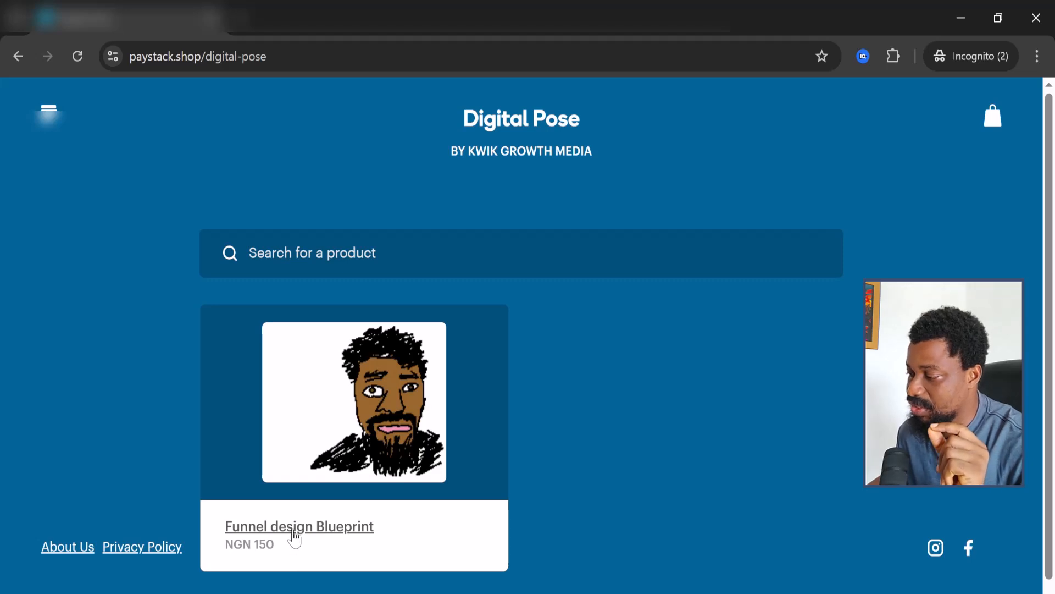
Open the Funnel design Blueprint, keep quantity at 1, and add it to the bag at NGN 150
{"action": "left_click", "coordinate": [294, 530]}
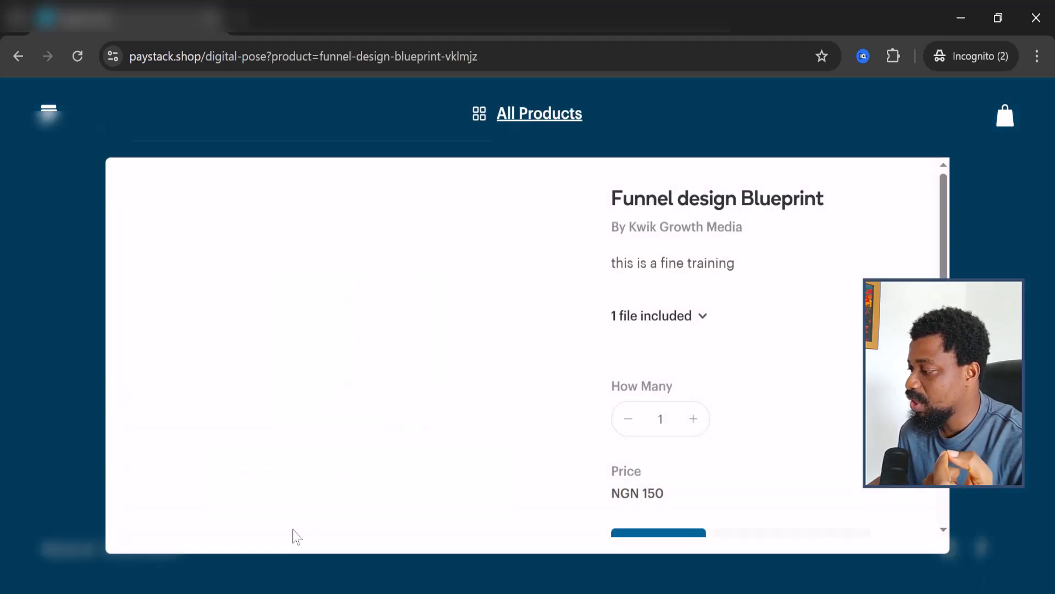
{"action": "scroll", "coordinate": [786, 379], "scroll_direction": "down", "scroll_amount": 1}
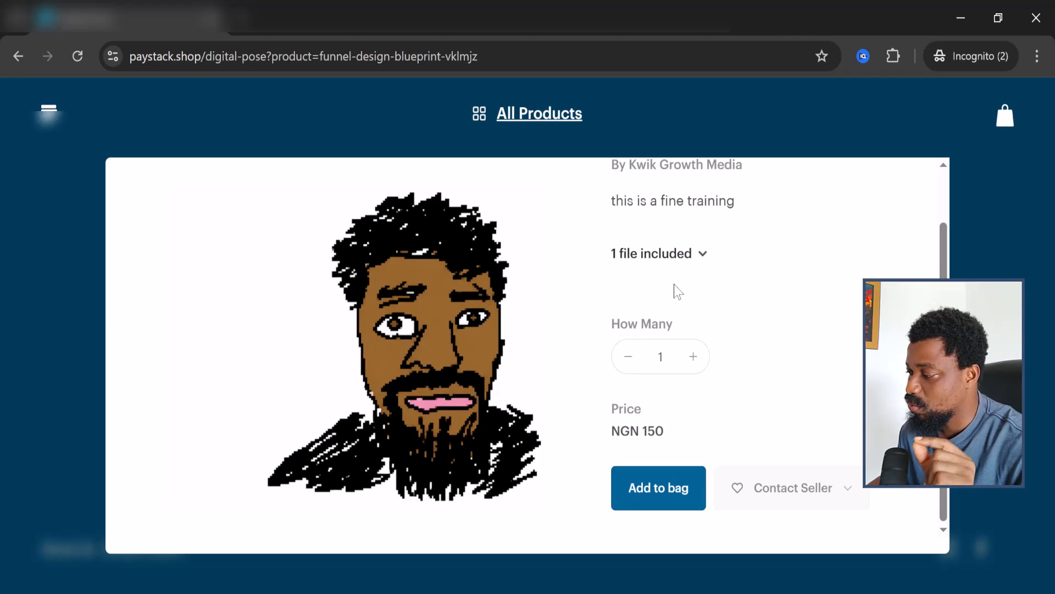
{"action": "scroll", "coordinate": [678, 291], "scroll_direction": "up", "scroll_amount": 1}
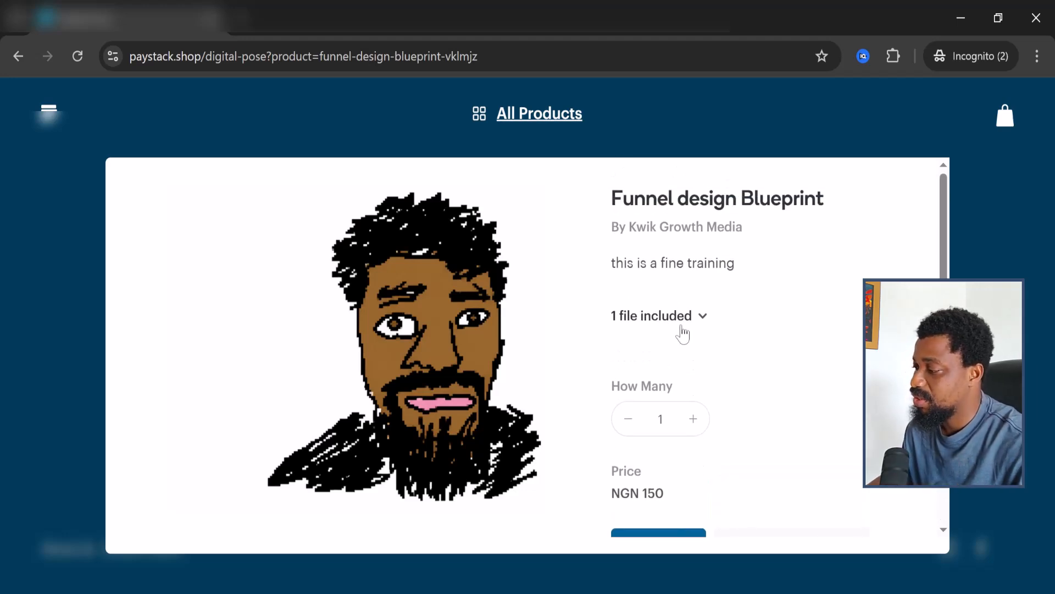
{"action": "scroll", "coordinate": [692, 379], "scroll_direction": "down", "scroll_amount": 1}
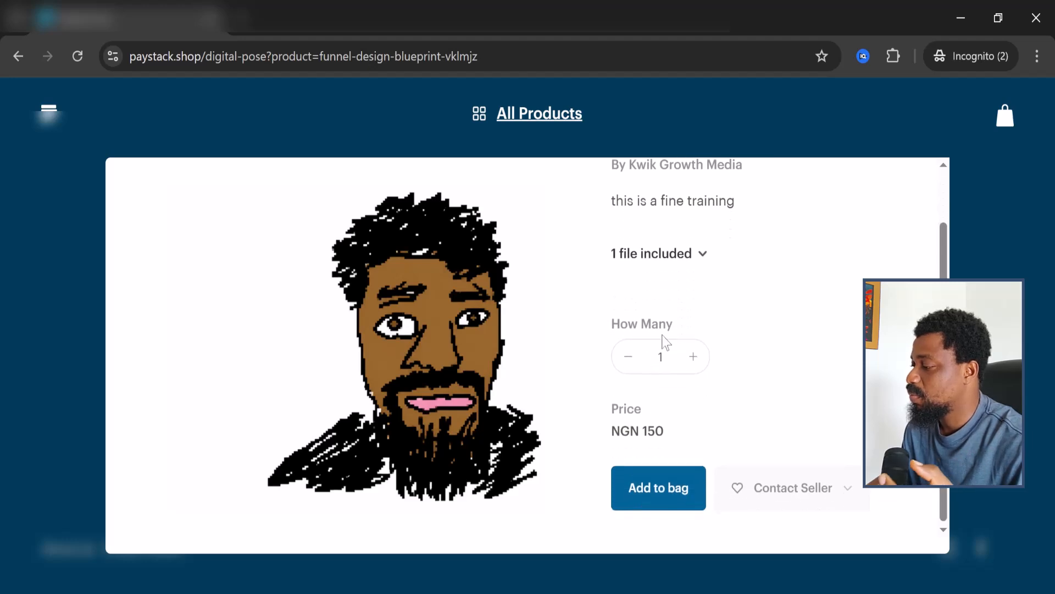
{"action": "left_click", "coordinate": [695, 364]}
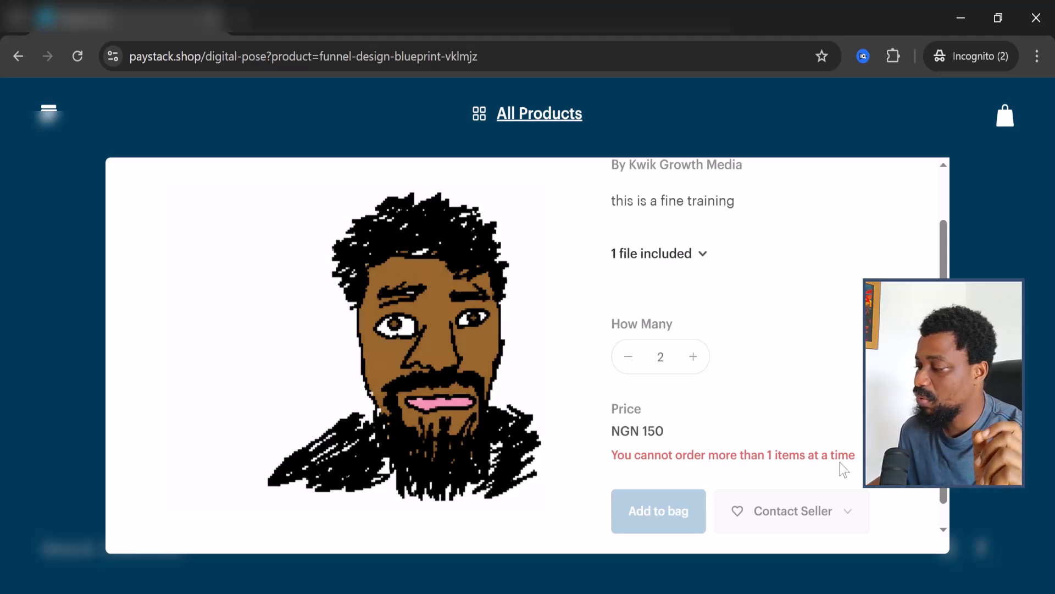
{"action": "left_click", "coordinate": [636, 364]}
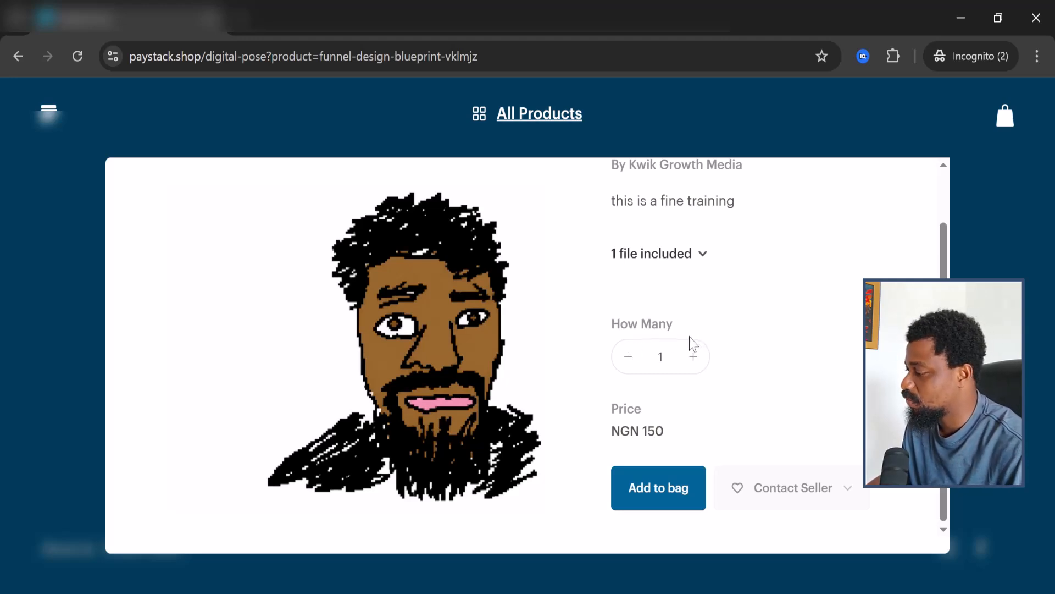
{"action": "left_click", "coordinate": [660, 495]}
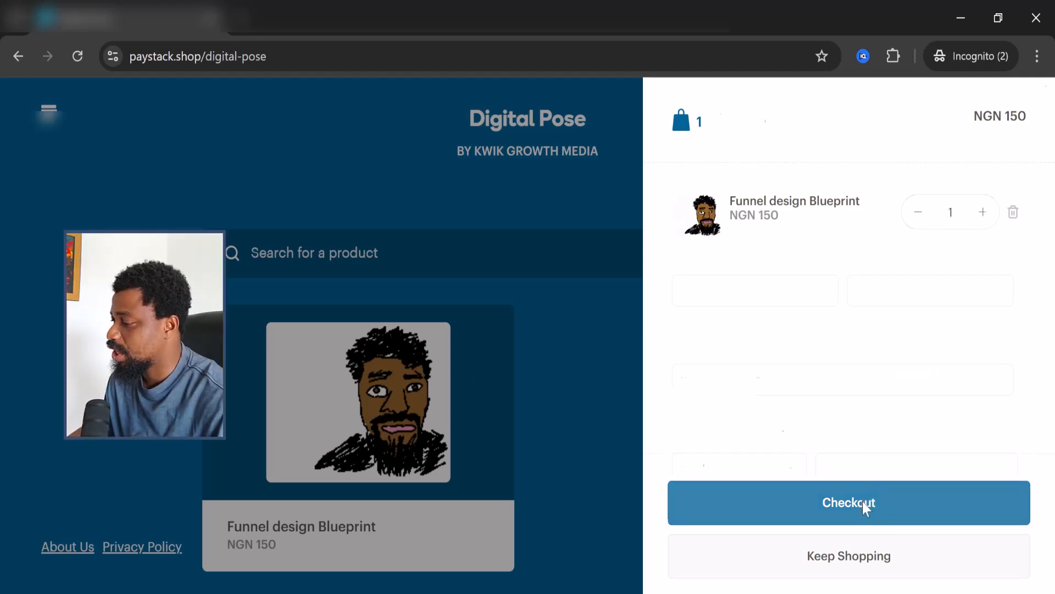
Proceed to checkout and leave the gift option unchecked to buy for yourself
{"action": "left_click", "coordinate": [865, 508]}
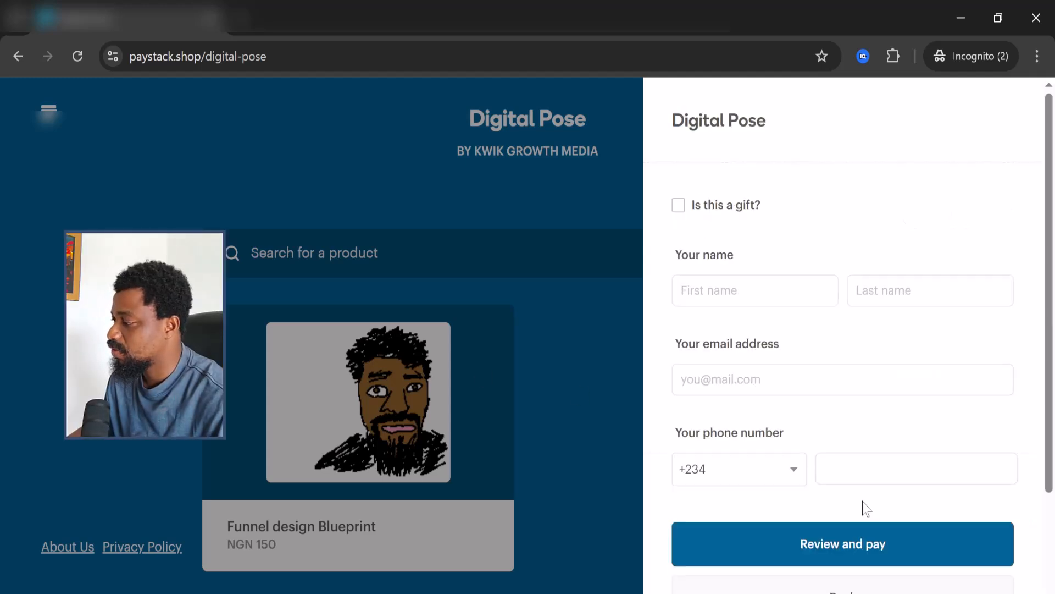
{"action": "left_click", "coordinate": [678, 207]}
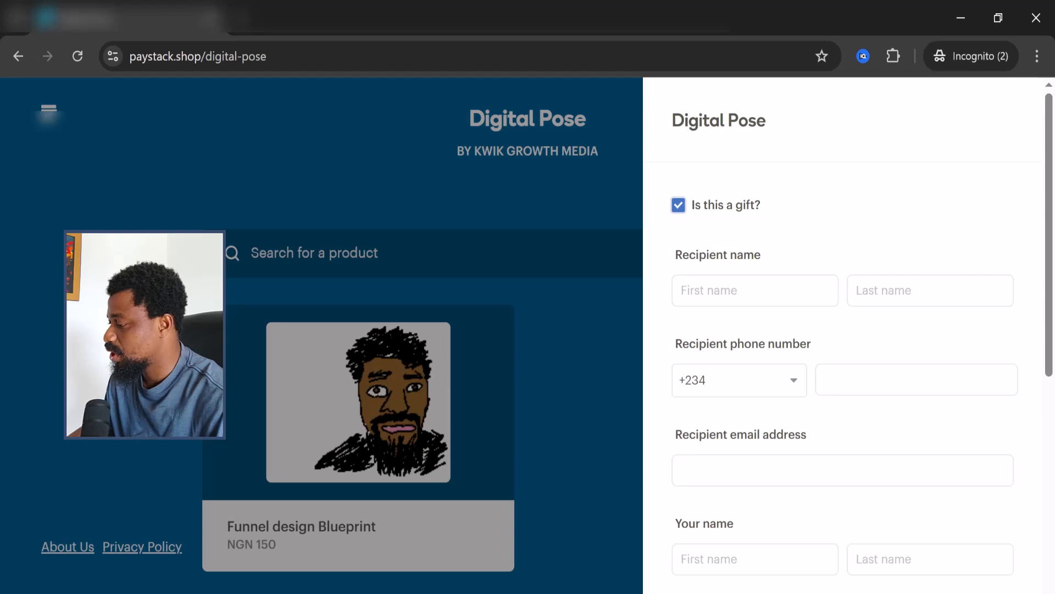
{"action": "scroll", "coordinate": [814, 488], "scroll_direction": "down", "scroll_amount": 2}
{"action": "scroll", "coordinate": [707, 215], "scroll_direction": "up", "scroll_amount": 2}
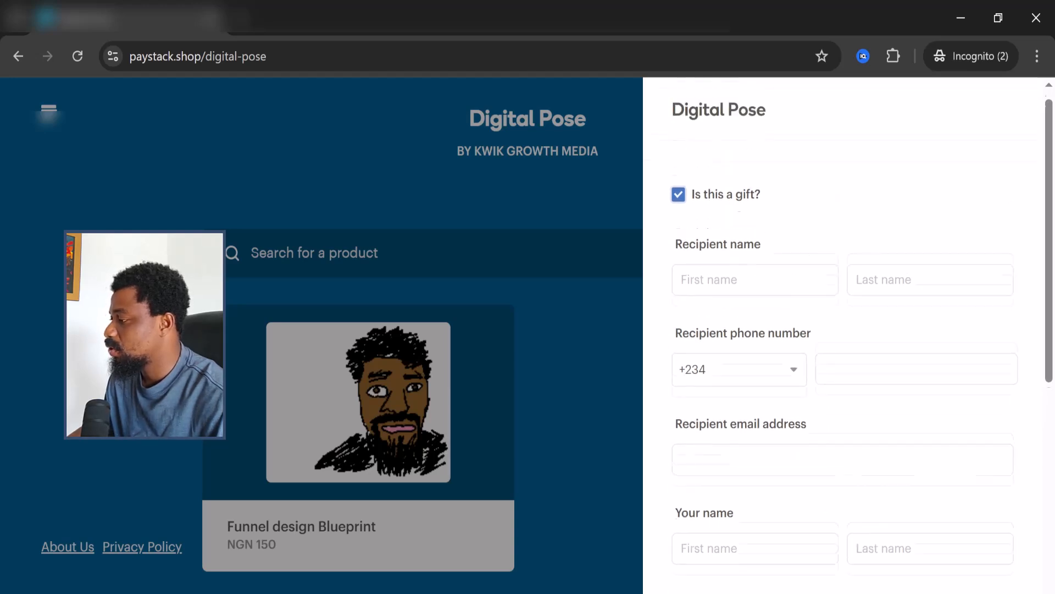
{"action": "left_click", "coordinate": [679, 206]}
Enter the buyer's first name, last name, e-mail and phone number, then submit for review
{"action": "key", "text": "Tab"}
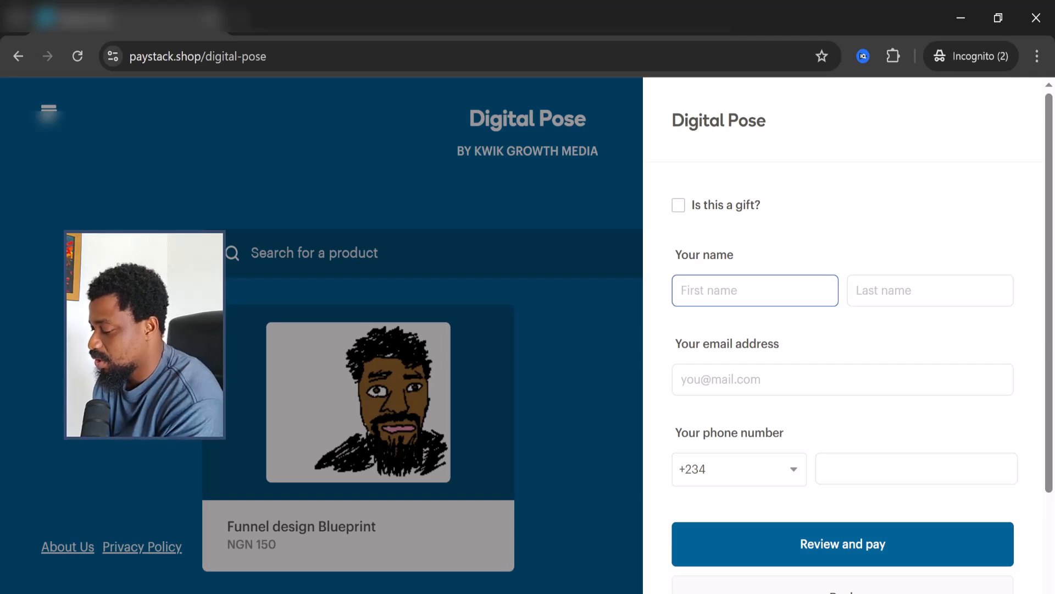
{"action": "type", "text": "Good"}
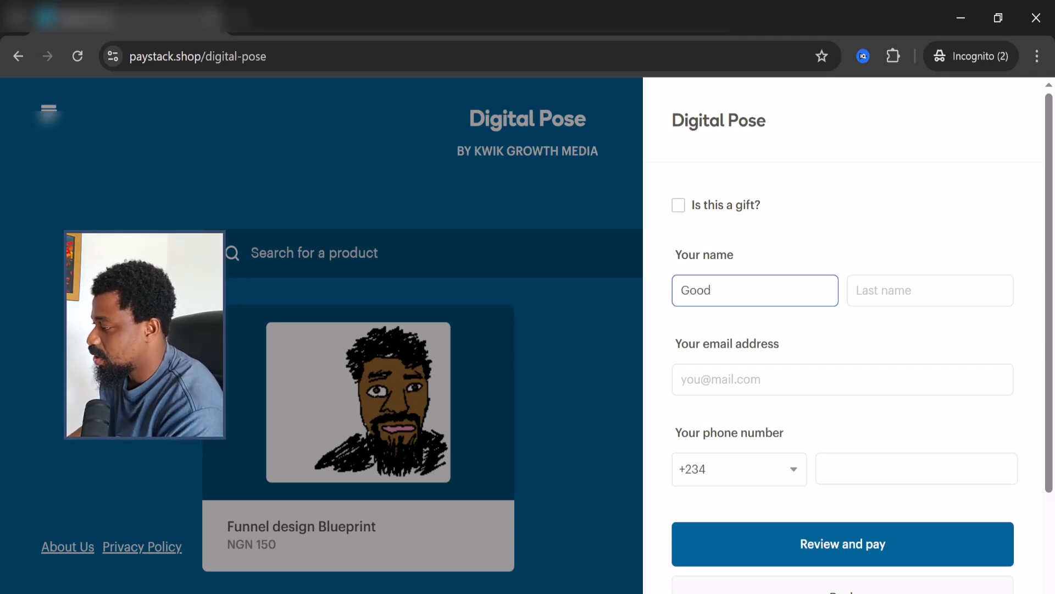
{"action": "key", "text": "Tab"}
{"action": "type", "text": "N"}
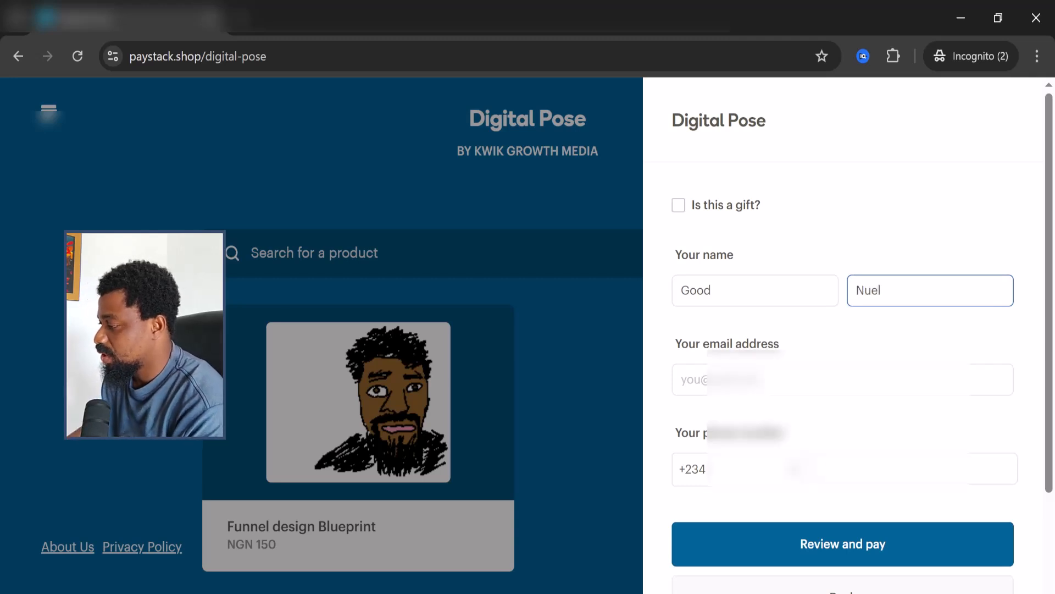
{"action": "key", "text": "Tab"}
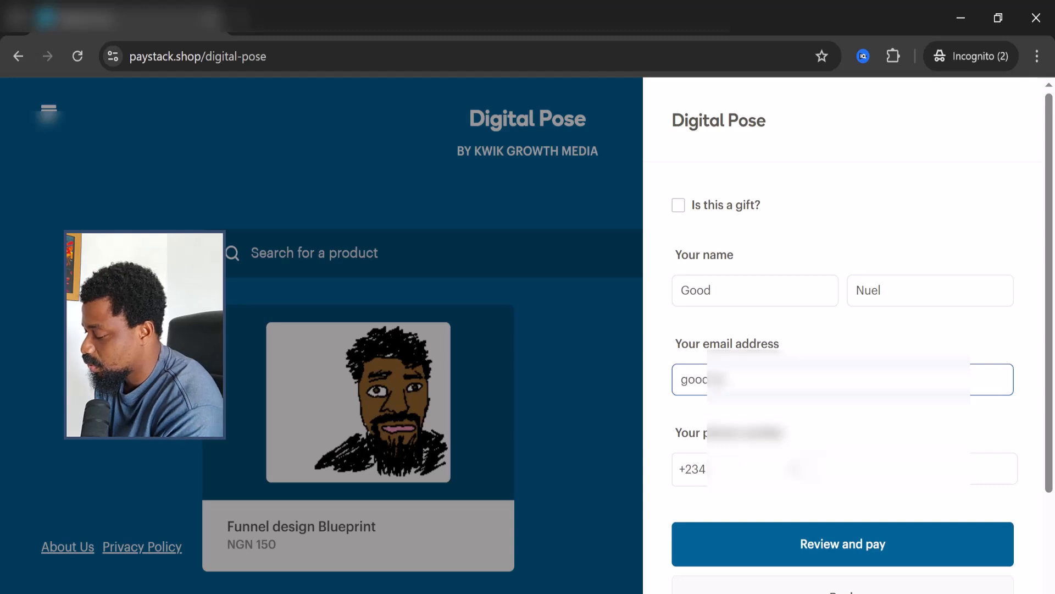
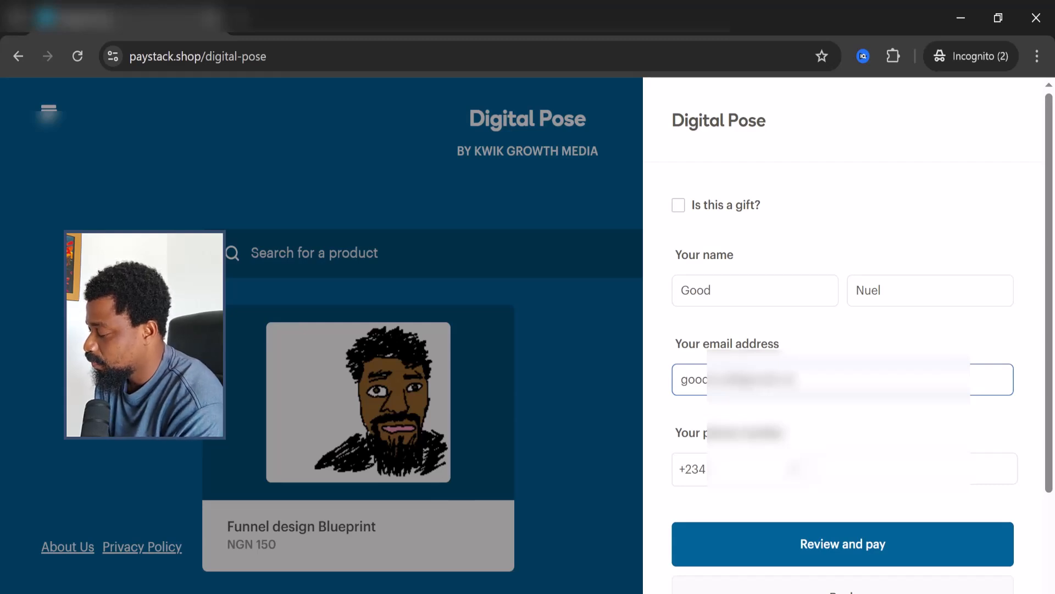
{"action": "left_click", "coordinate": [901, 468]}
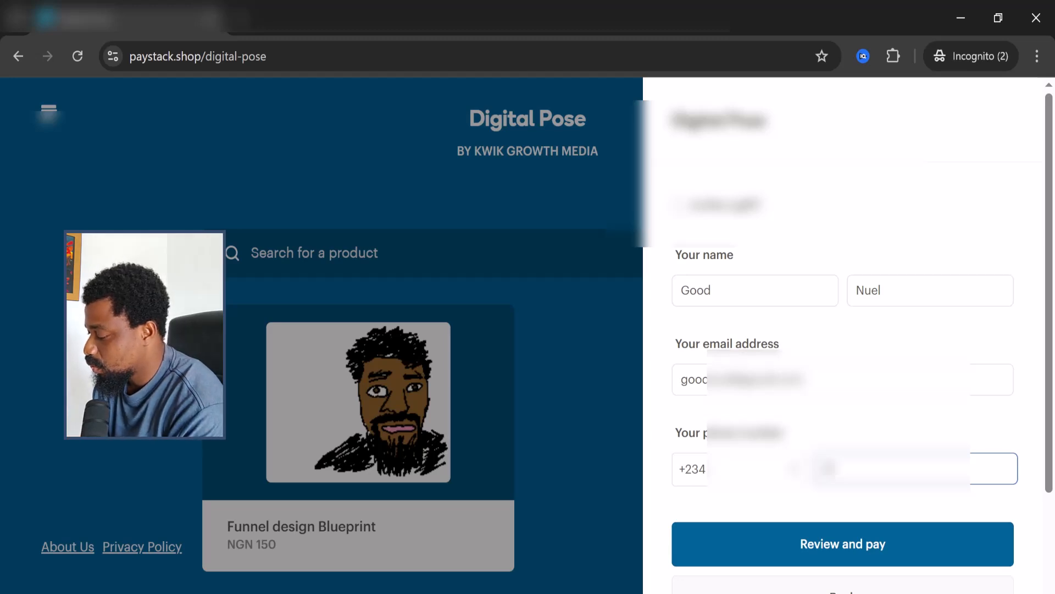
{"action": "type", "text": "0800"}
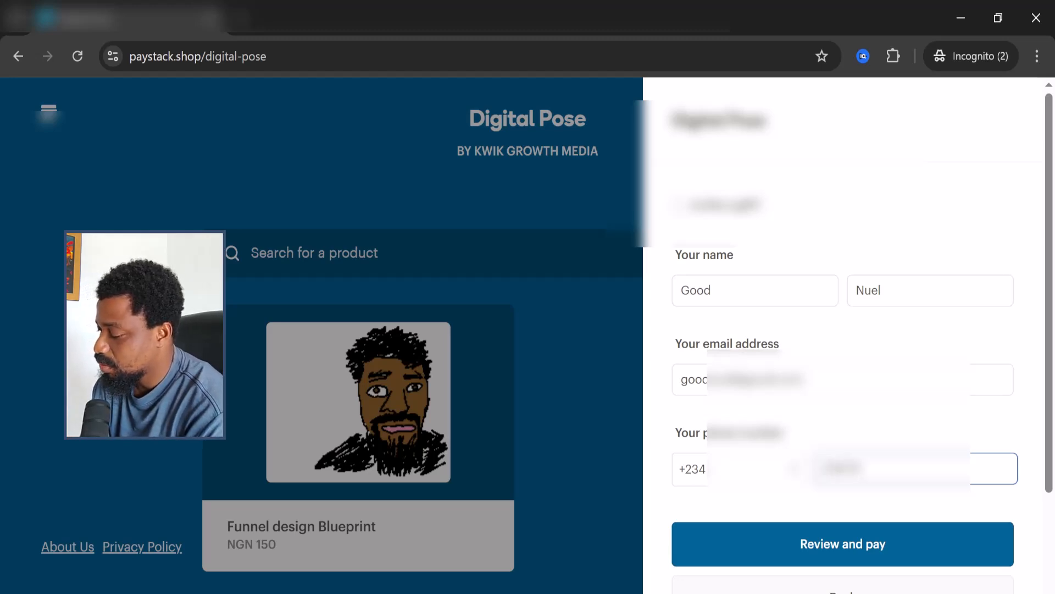
{"action": "type", "text": "0000"}
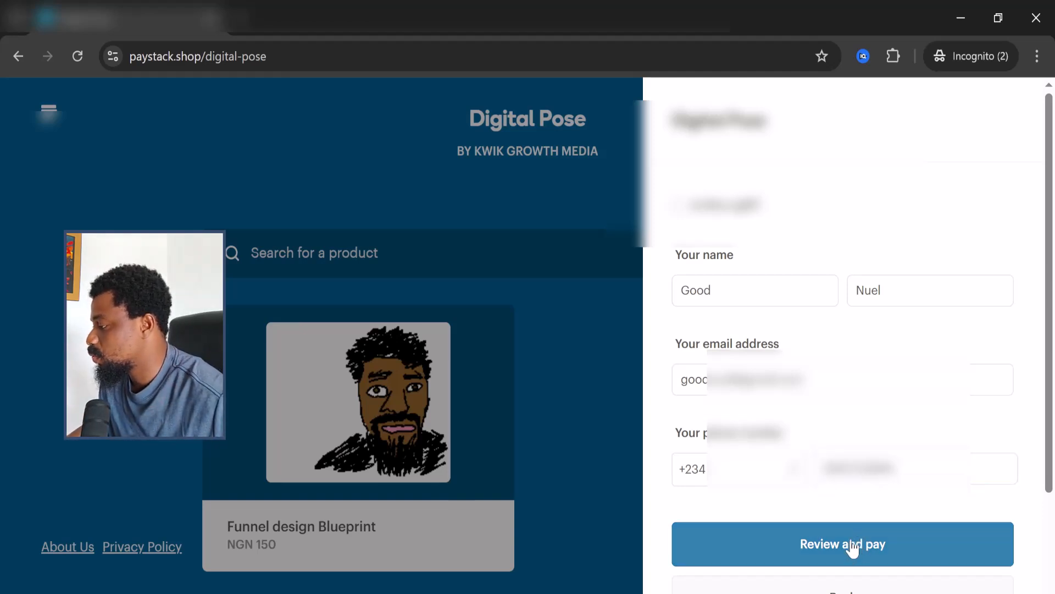
{"action": "left_click", "coordinate": [852, 547]}
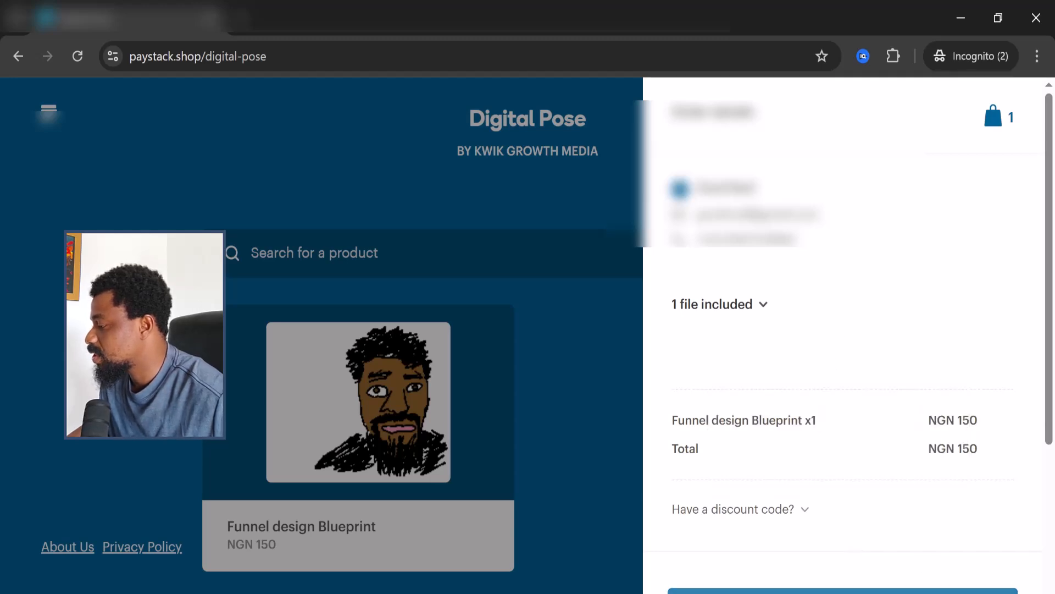
Apply discount code GOOOD to cut the total to NGN 100, then pay NGN 100
{"action": "left_click", "coordinate": [807, 512]}
{"action": "left_click", "coordinate": [797, 540]}
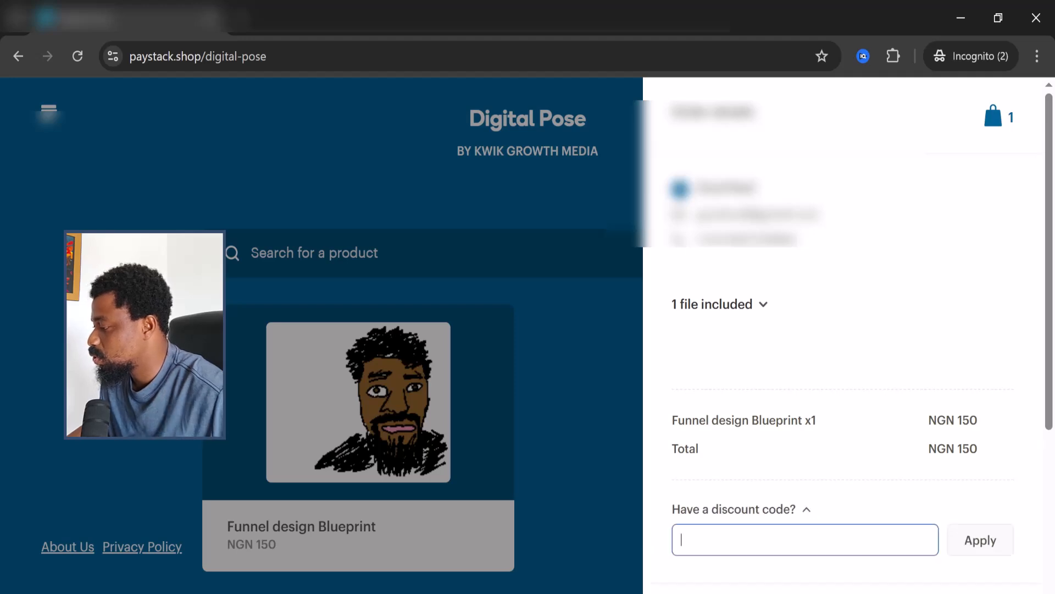
{"action": "type", "text": "GOO"}
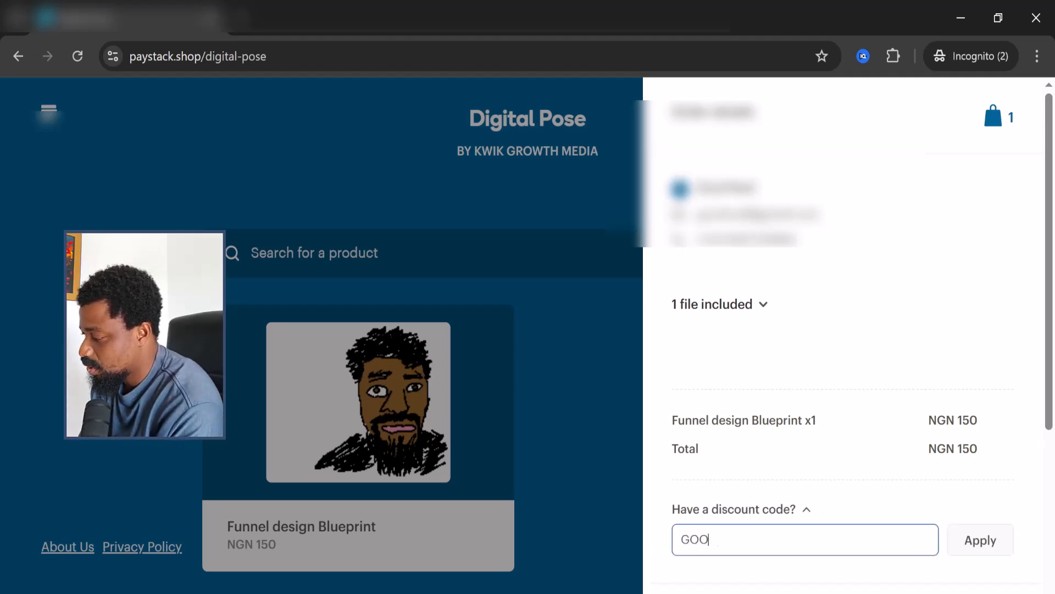
{"action": "type", "text": "OD"}
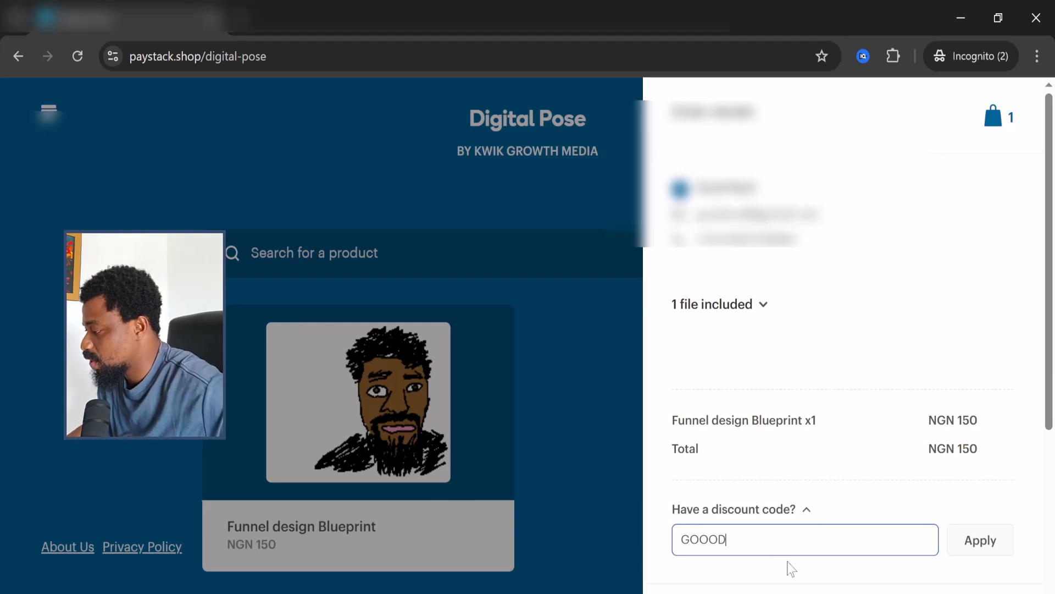
{"action": "left_click", "coordinate": [973, 541]}
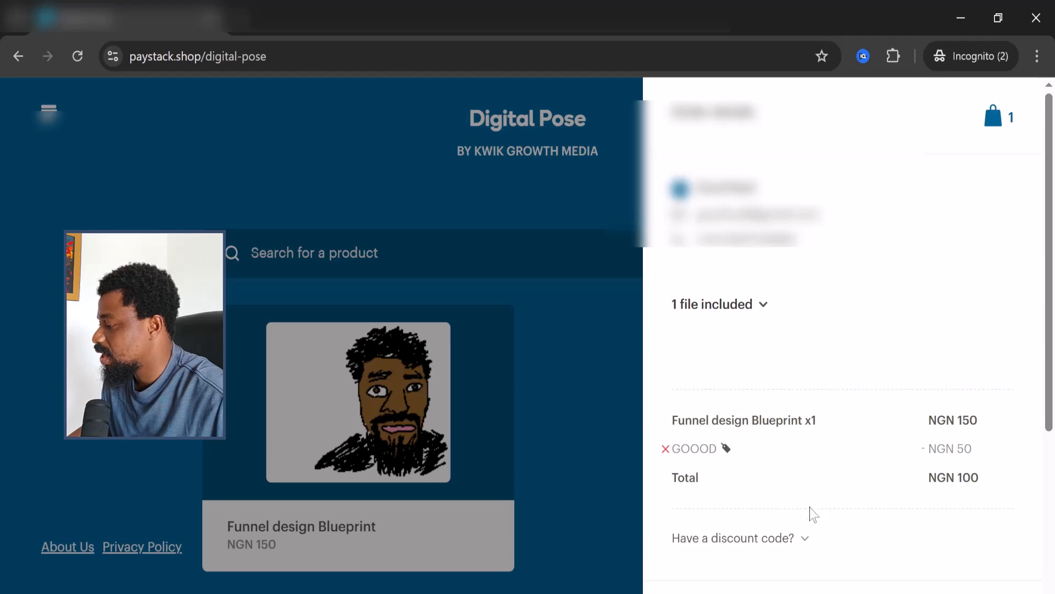
{"action": "scroll", "coordinate": [954, 448], "scroll_direction": "down", "scroll_amount": 3}
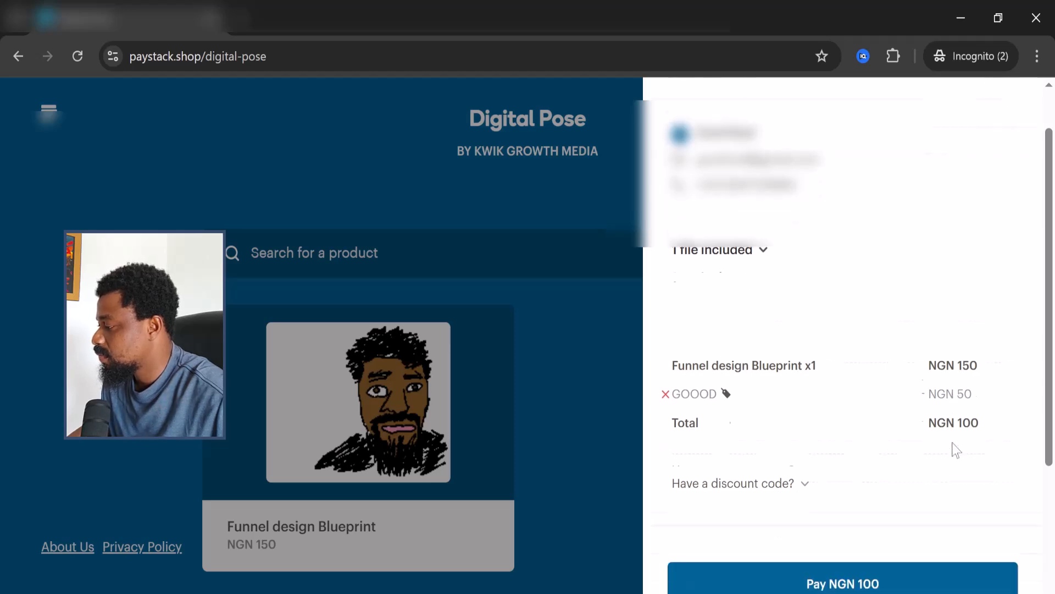
{"action": "left_click", "coordinate": [871, 548]}
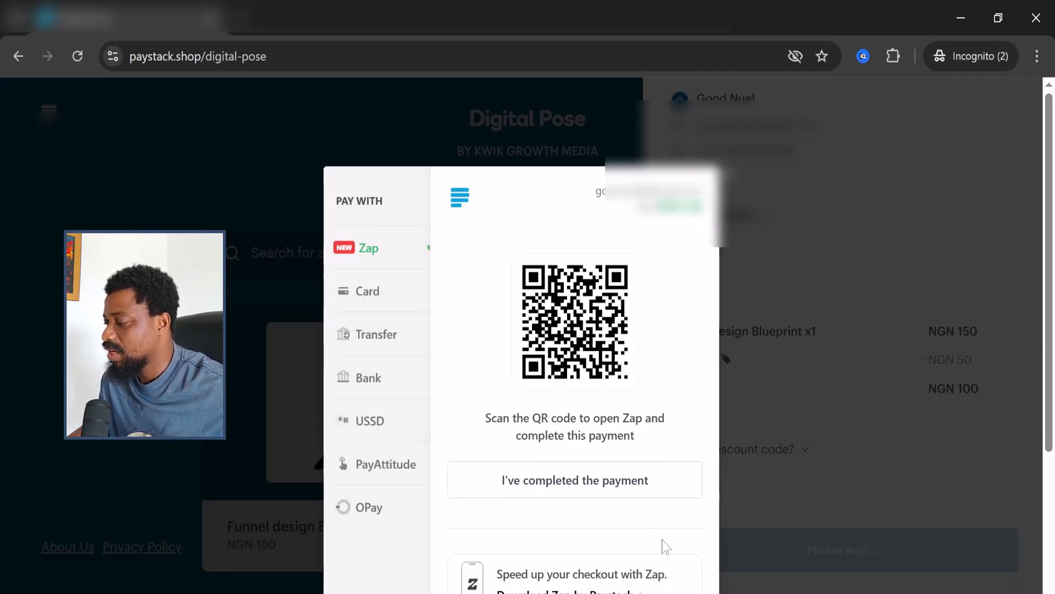
Pay for the order by bank transfer in the Paystack payment popup
{"action": "left_click", "coordinate": [380, 344]}
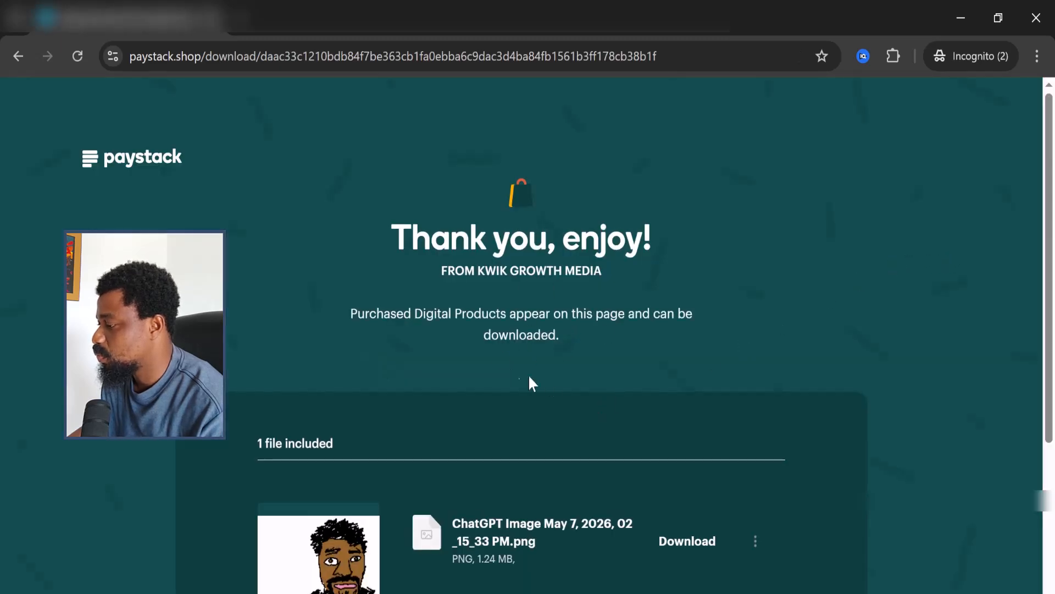
Download the purchased ChatGPT Image PNG and save it into the Downloads folder
{"action": "scroll", "coordinate": [553, 467], "scroll_direction": "down", "scroll_amount": 2}
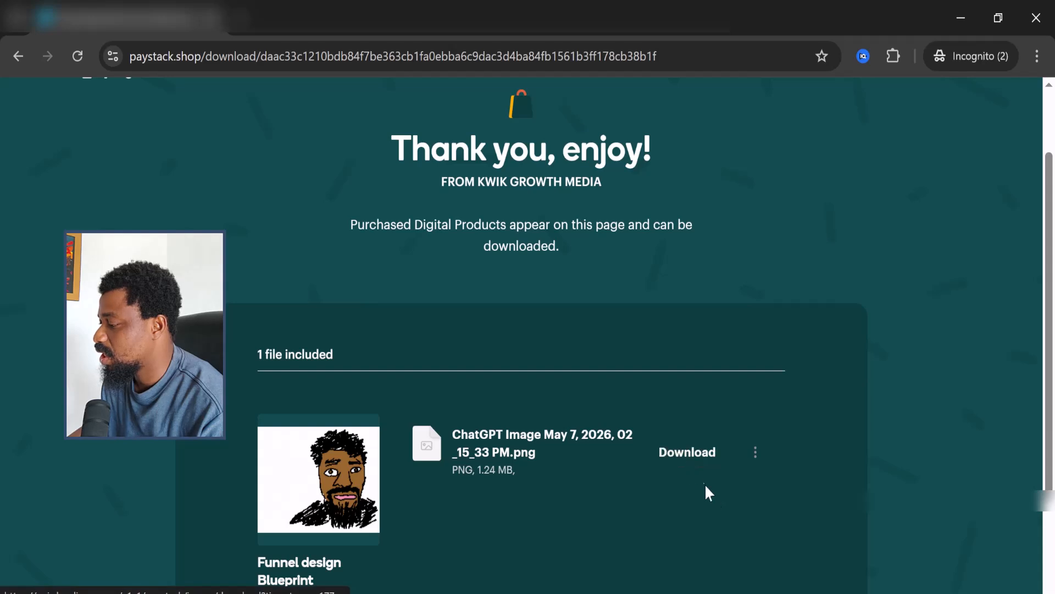
{"action": "left_click", "coordinate": [694, 467]}
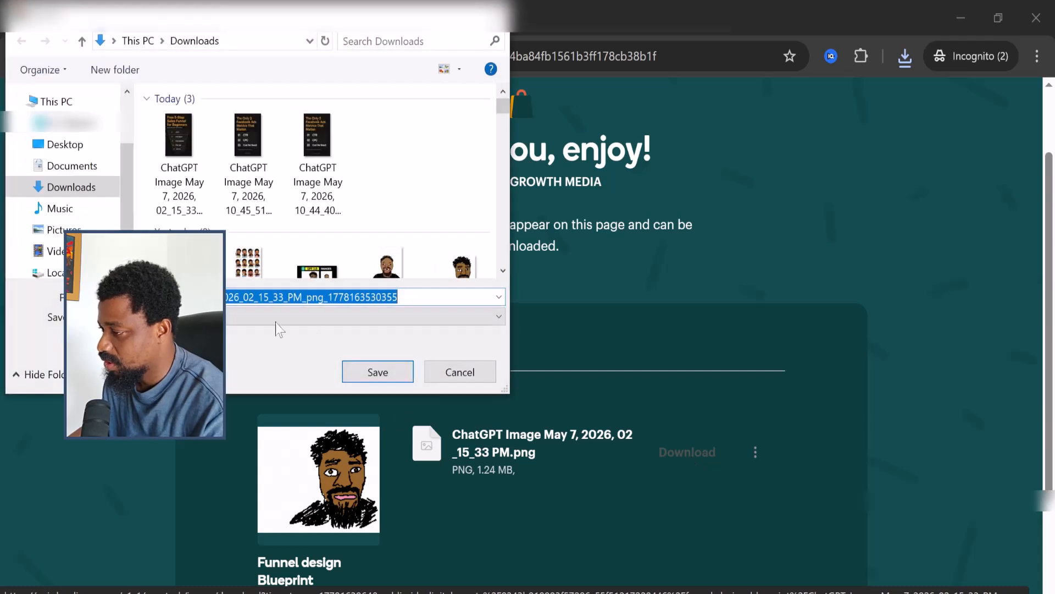
{"action": "left_click", "coordinate": [371, 372]}
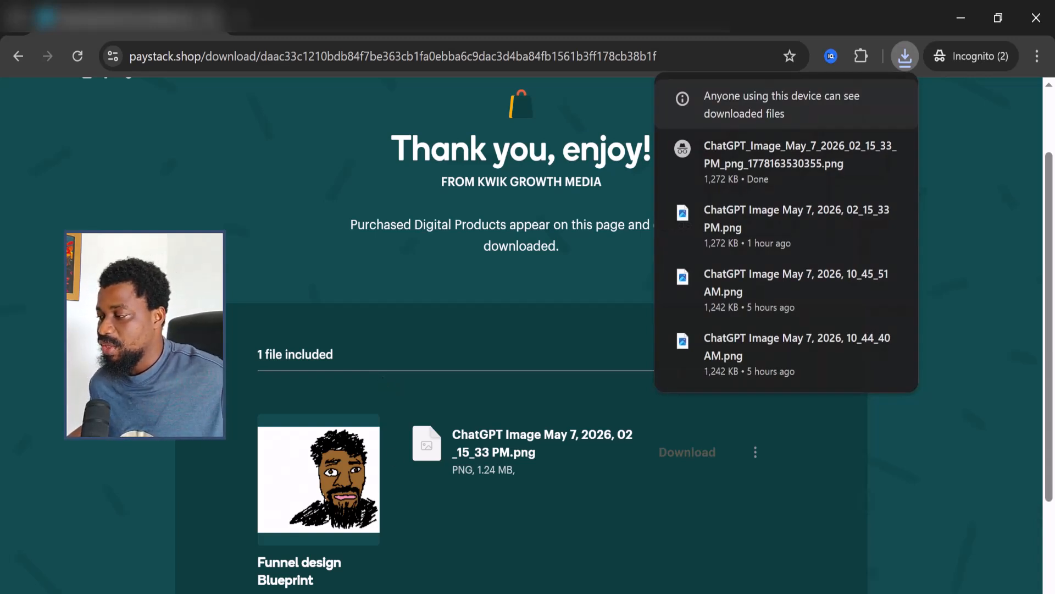
{"action": "left_click", "coordinate": [338, 593]}
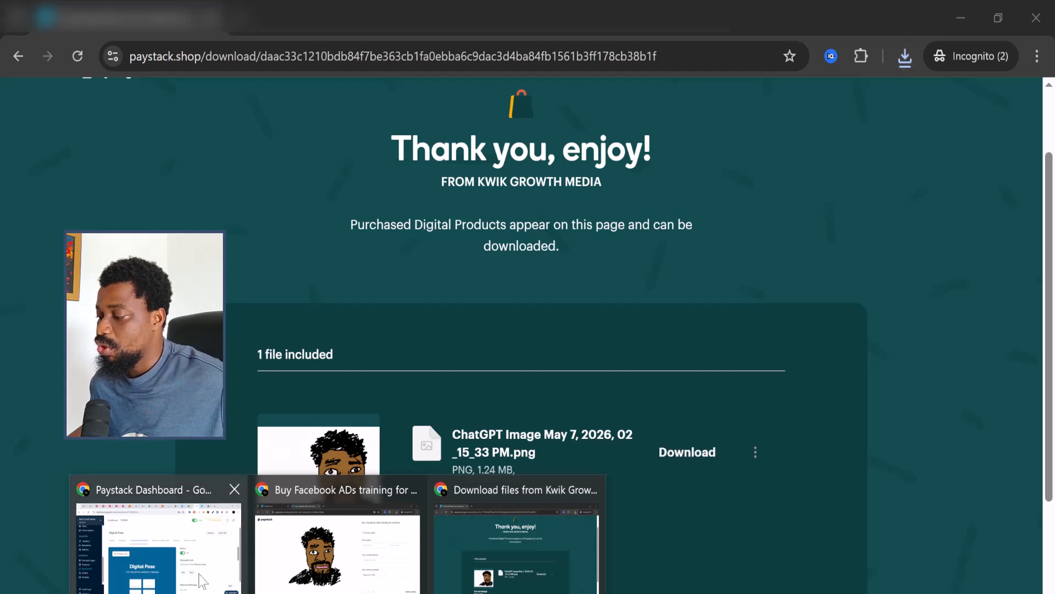
Return to the Paystack Dashboard and list Digital Pose's orders, showing the new NGN 100.00 order
{"action": "left_click", "coordinate": [172, 541]}
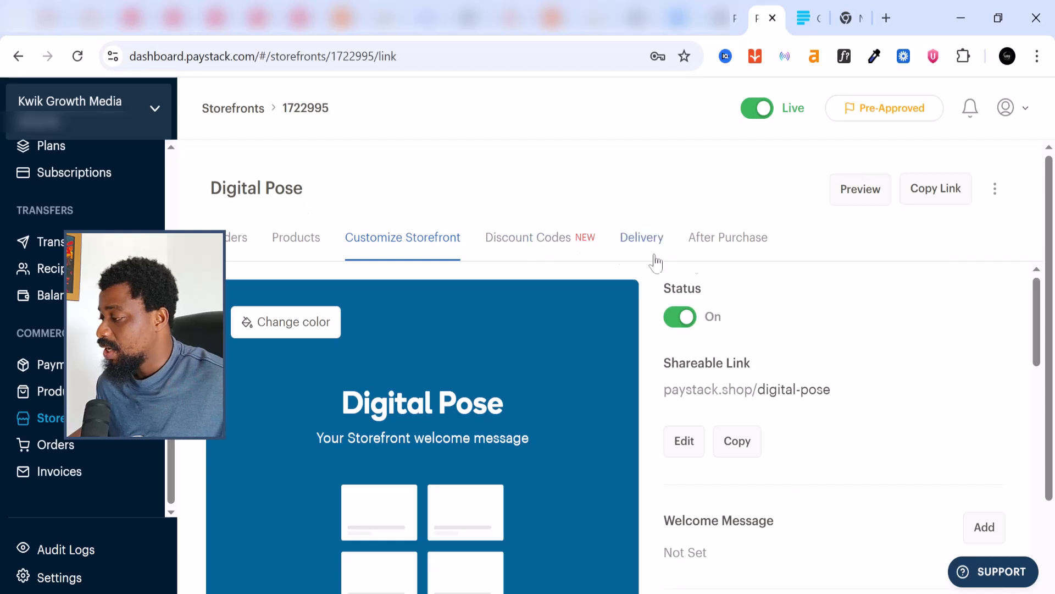
{"action": "left_click", "coordinate": [233, 244]}
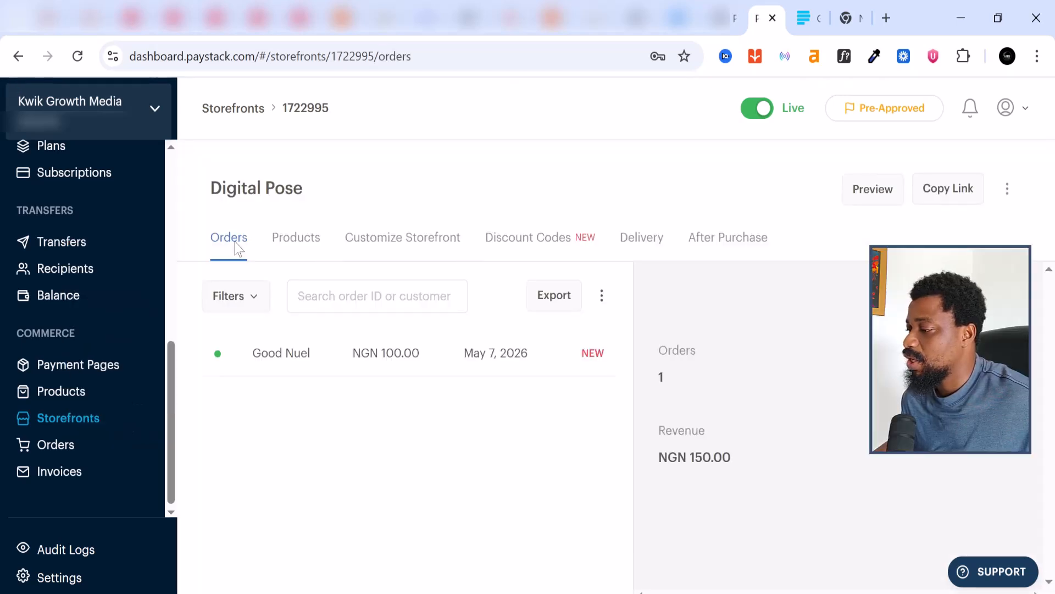